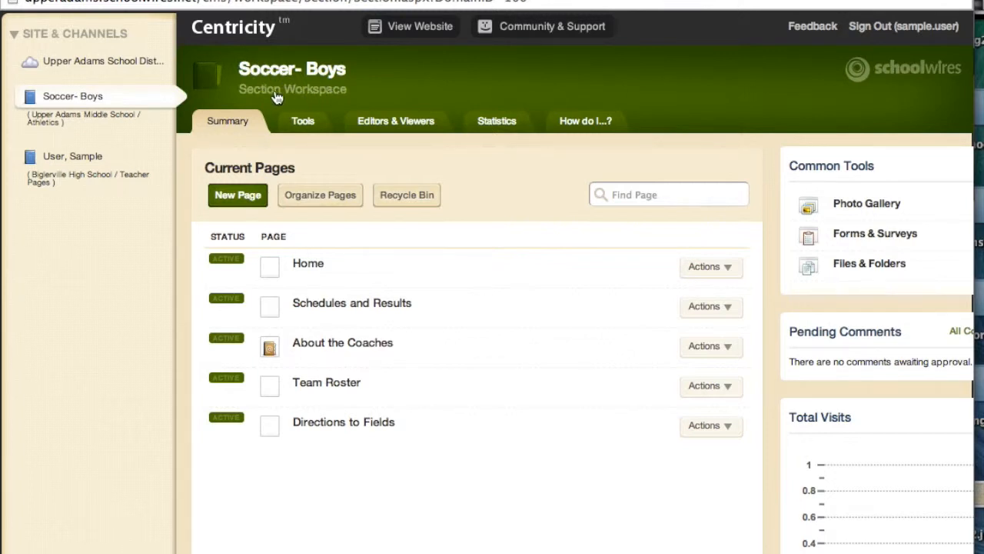
Assign the staff member found by surname as a section editor of the Biglerville High School teacher pages section, then return to its page list.
{"action": "left_click", "coordinate": [71, 159]}
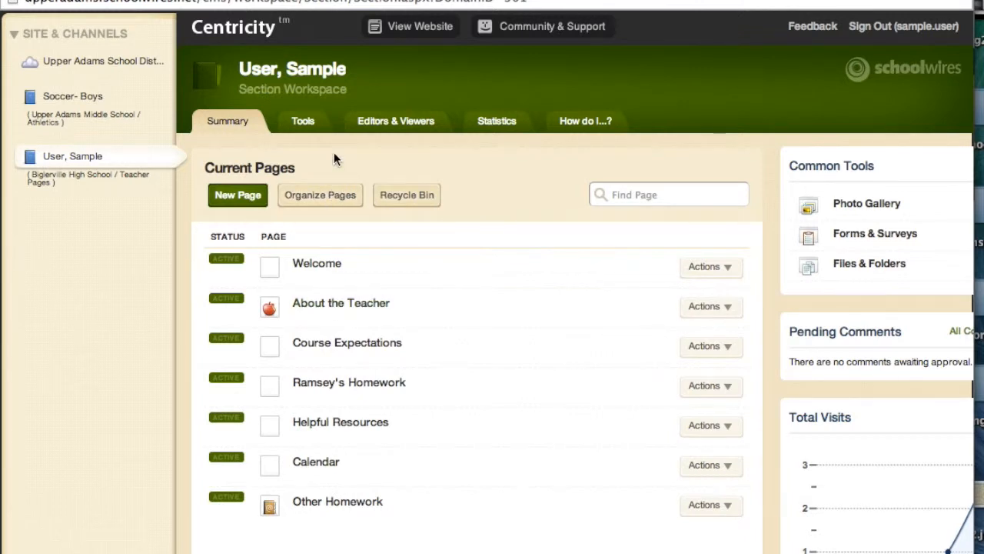
{"action": "left_click", "coordinate": [385, 129]}
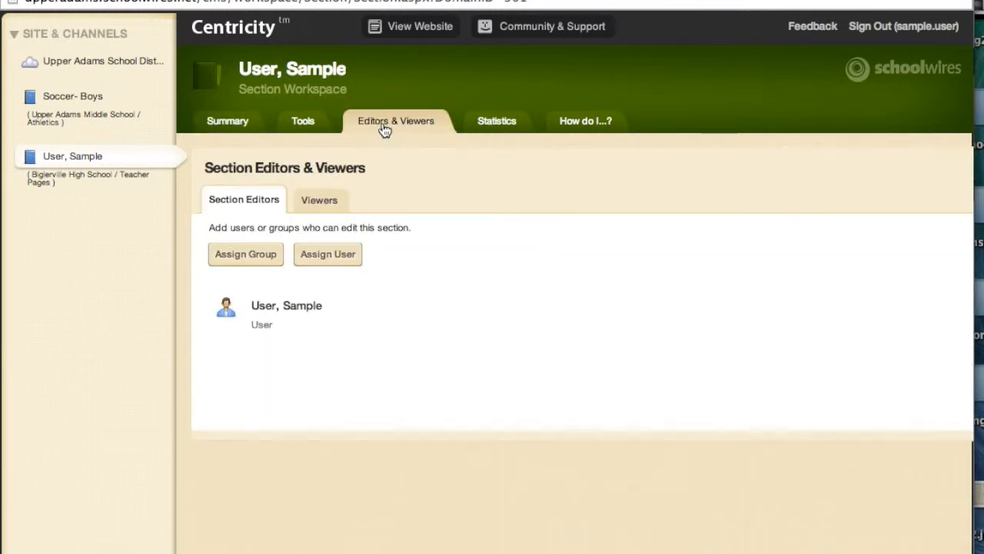
{"action": "left_click", "coordinate": [342, 263]}
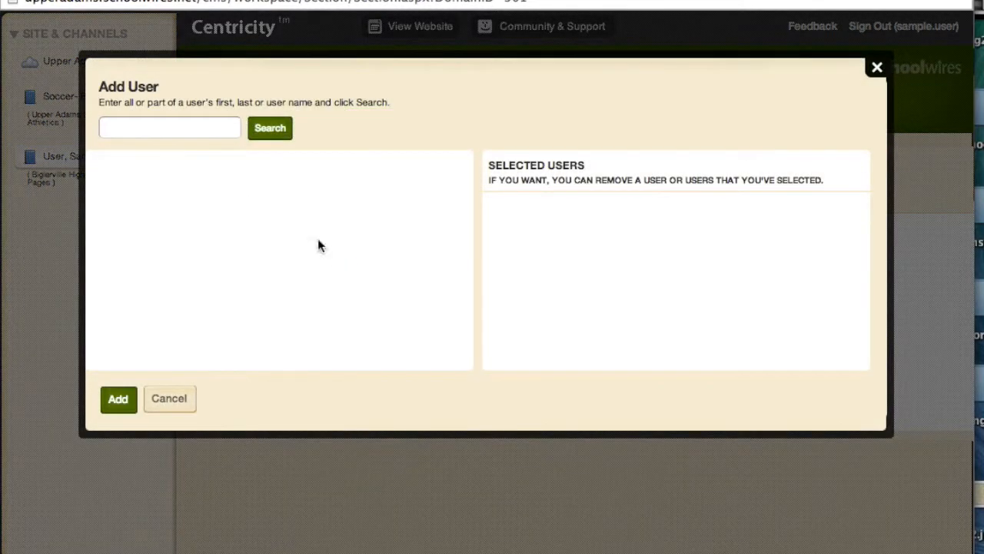
{"action": "left_click", "coordinate": [203, 127]}
{"action": "type", "text": "ramsey"}
{"action": "left_click", "coordinate": [282, 134]}
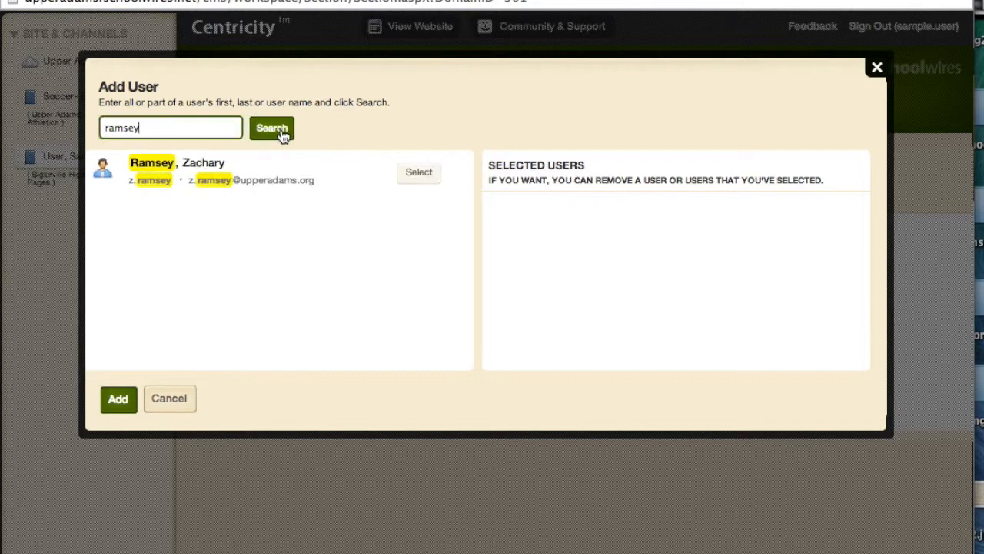
{"action": "left_click", "coordinate": [414, 178]}
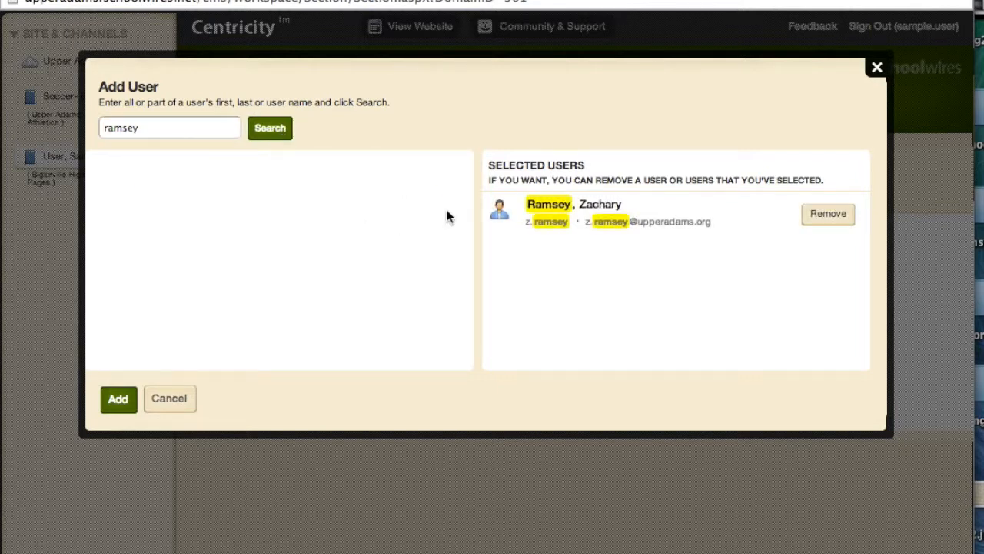
{"action": "left_click", "coordinate": [120, 398]}
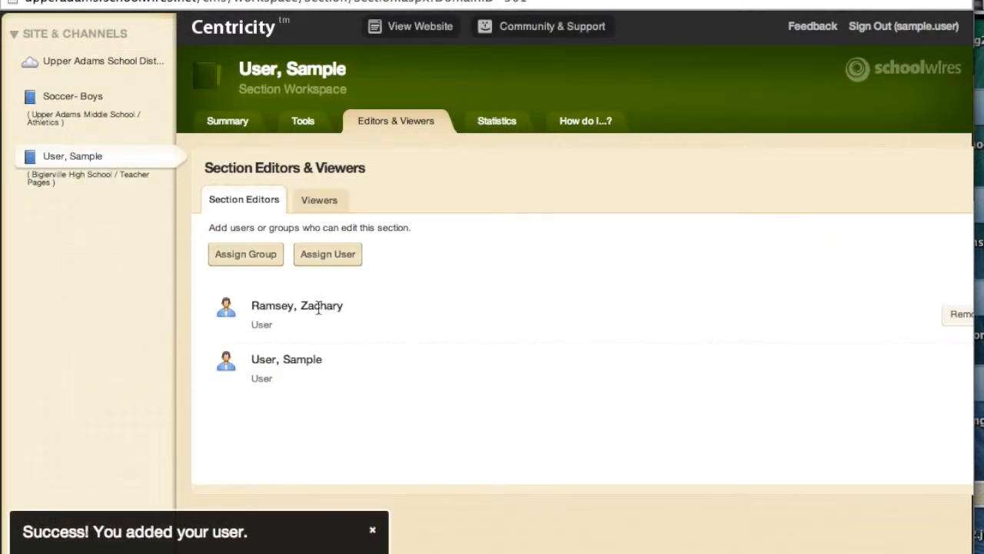
{"action": "left_click", "coordinate": [102, 160]}
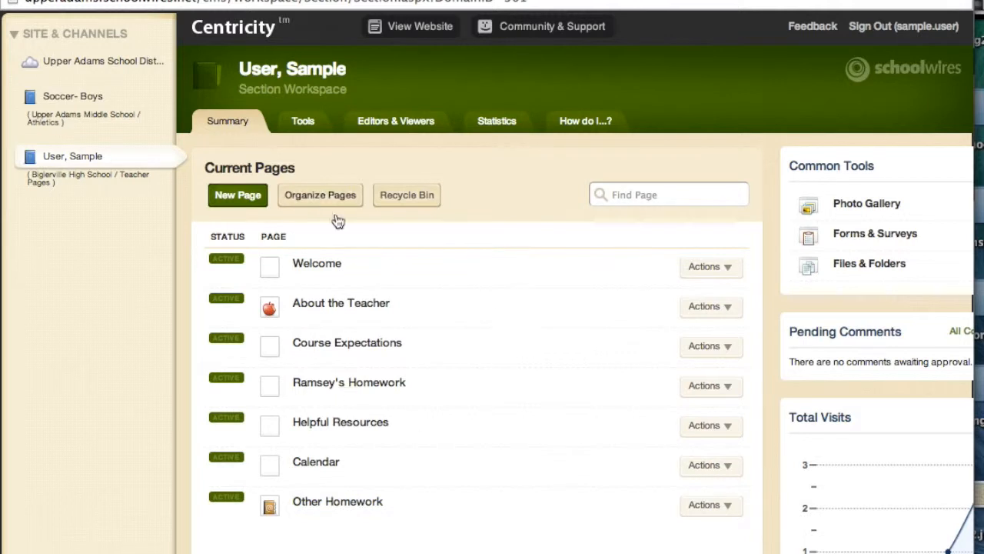
Open the Upper Adams School District site workspace and examine the app layout of its Homepage page.
{"action": "left_click", "coordinate": [92, 66]}
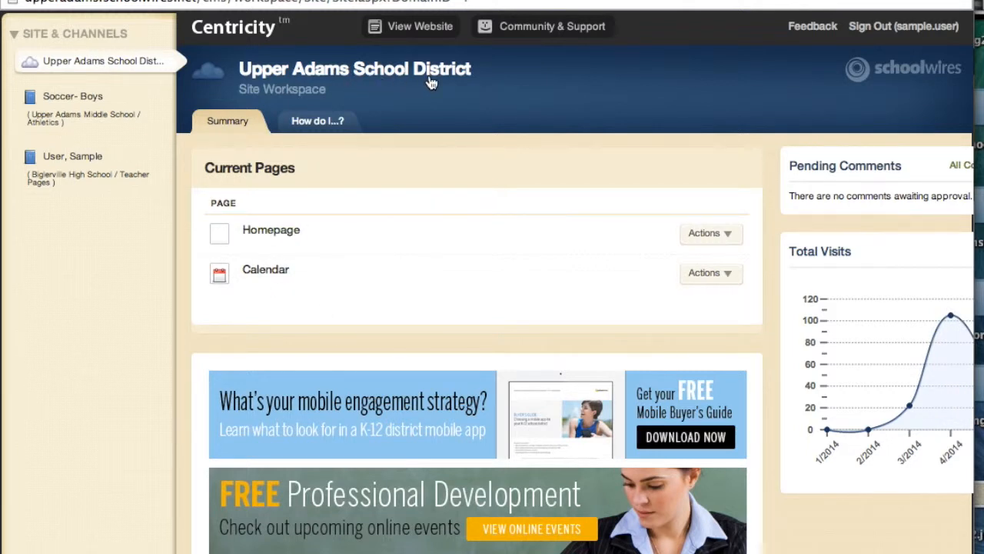
{"action": "left_click", "coordinate": [285, 239]}
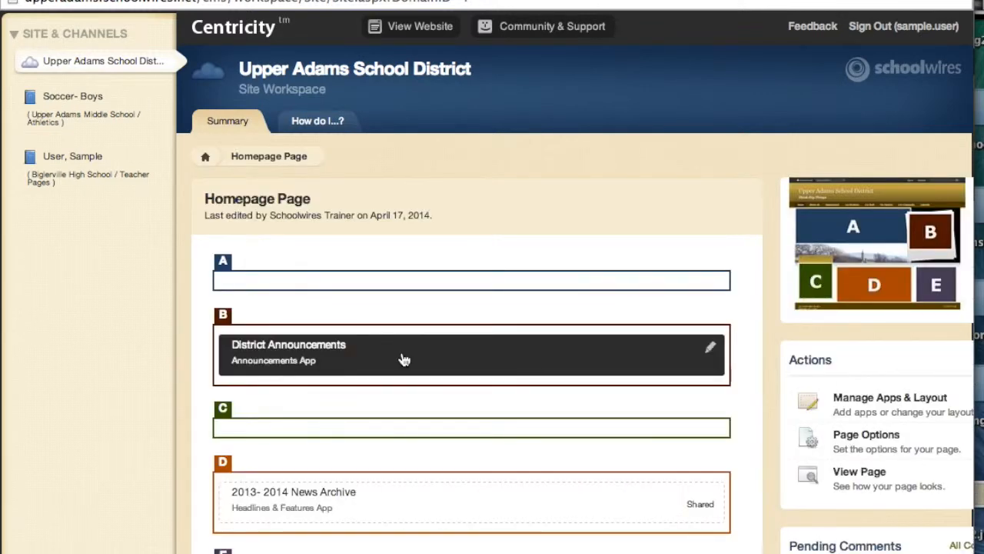
{"action": "scroll", "coordinate": [408, 369], "scroll_direction": "down", "scroll_amount": 3}
{"action": "scroll", "coordinate": [416, 385], "scroll_direction": "up", "scroll_amount": 3}
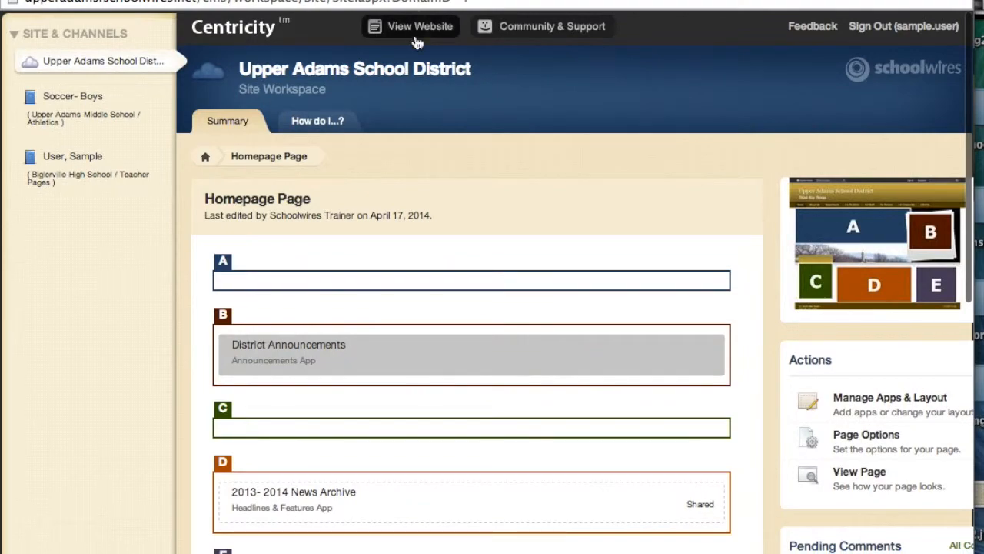
Preview the district's public website, look through its home page, and close the preview.
{"action": "left_click", "coordinate": [415, 31]}
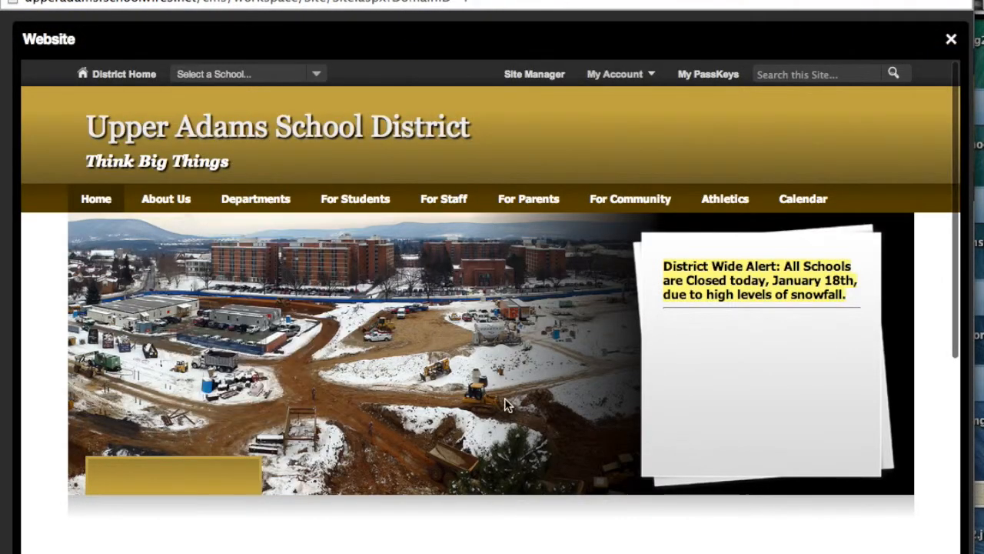
{"action": "scroll", "coordinate": [505, 397], "scroll_direction": "down", "scroll_amount": 5}
{"action": "scroll", "coordinate": [505, 401], "scroll_direction": "up", "scroll_amount": 5}
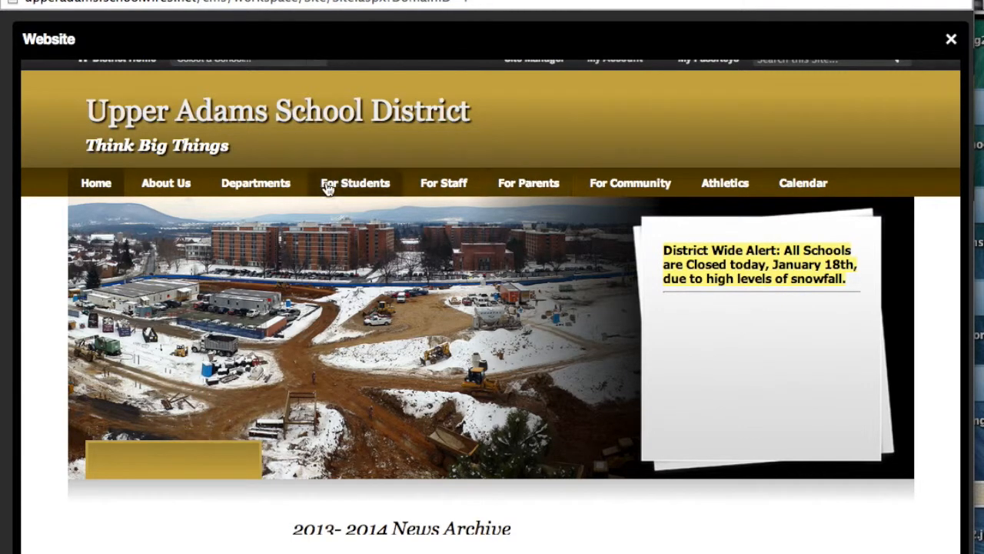
{"action": "mouse_move", "coordinate": [283, 188]}
{"action": "scroll", "coordinate": [319, 154], "scroll_direction": "up", "scroll_amount": 1}
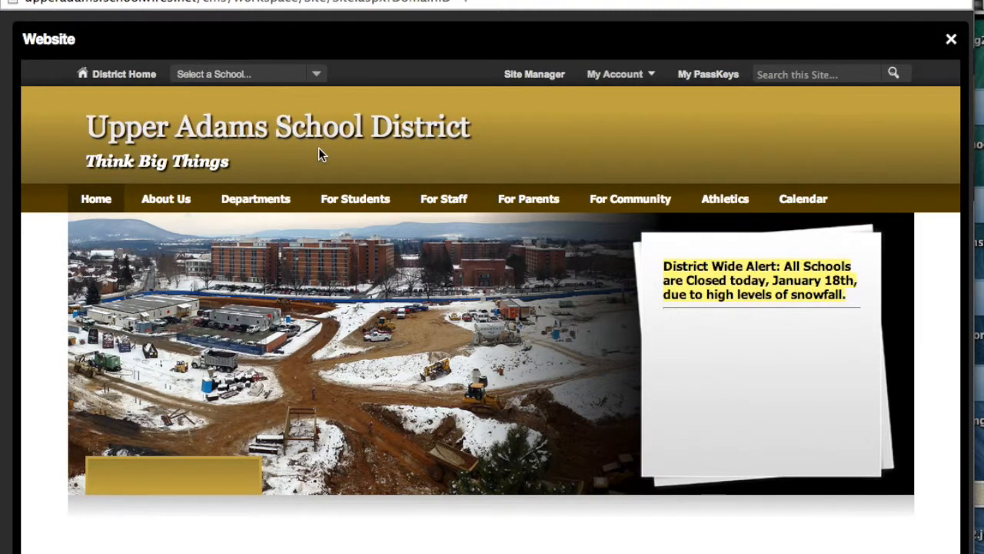
{"action": "left_click", "coordinate": [951, 39]}
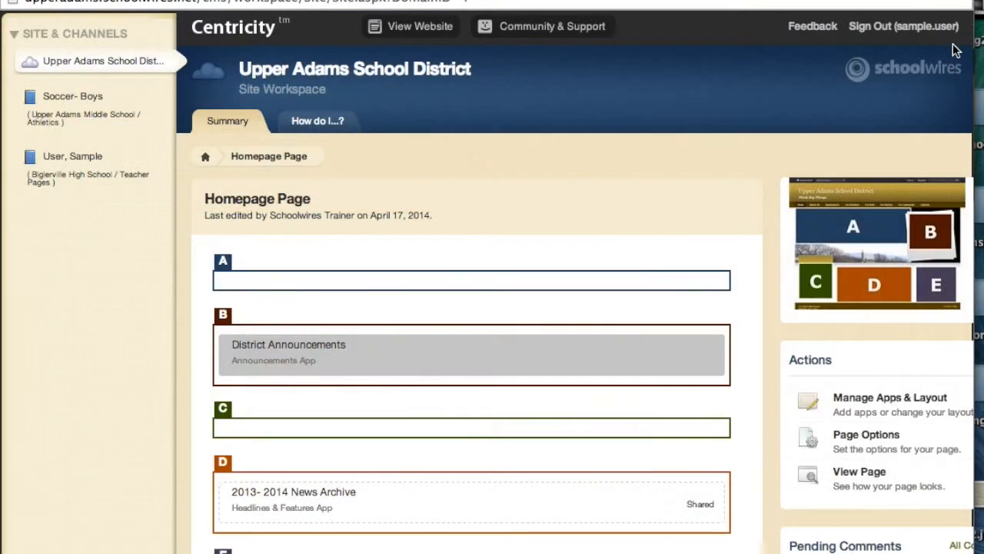
Review the Homepage page's app regions once more and return to the district site's list of current pages.
{"action": "scroll", "coordinate": [386, 389], "scroll_direction": "down", "scroll_amount": 5}
{"action": "scroll", "coordinate": [387, 387], "scroll_direction": "up", "scroll_amount": 5}
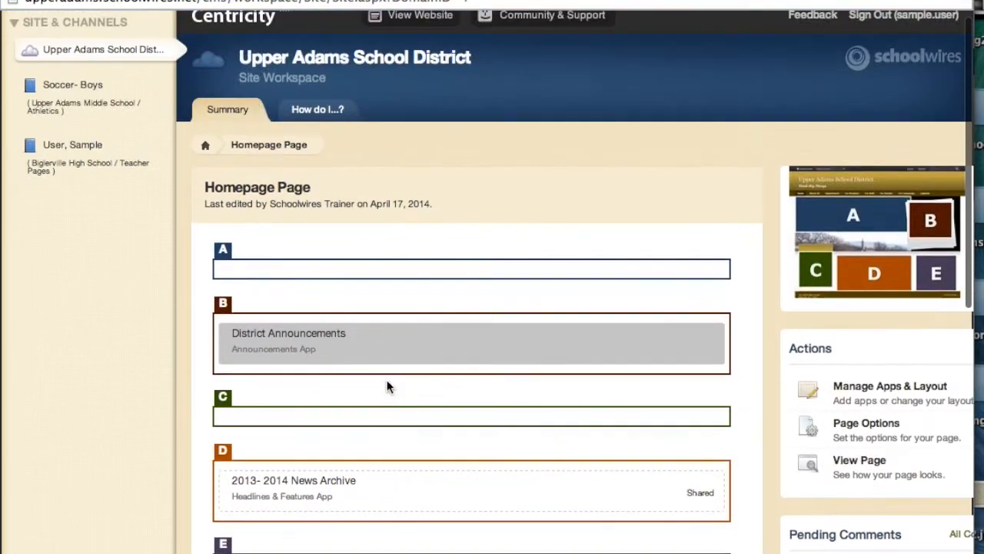
{"action": "left_click", "coordinate": [283, 66]}
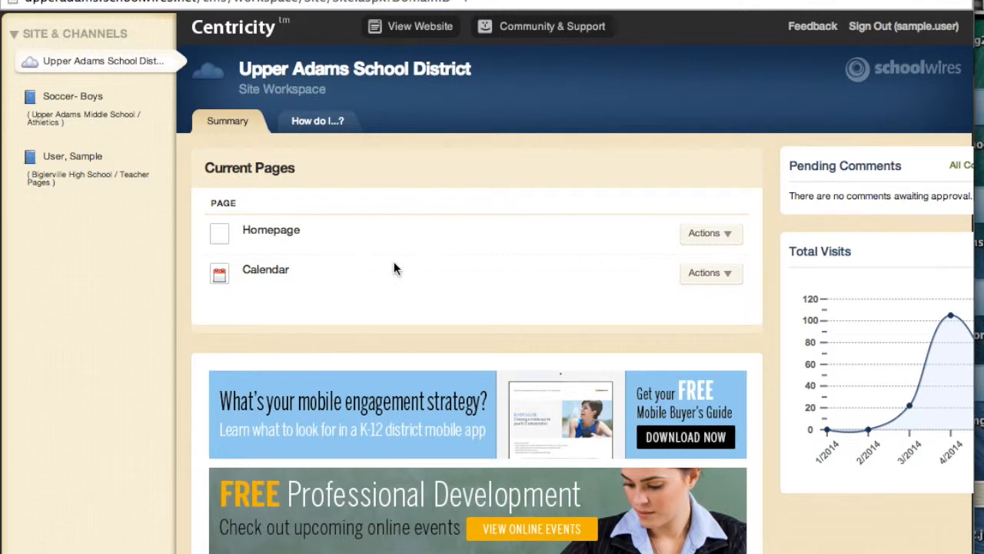
Review the available page types for the Soccer- Boys section and add a Blank Page named "Sample Page".
{"action": "left_click", "coordinate": [87, 107]}
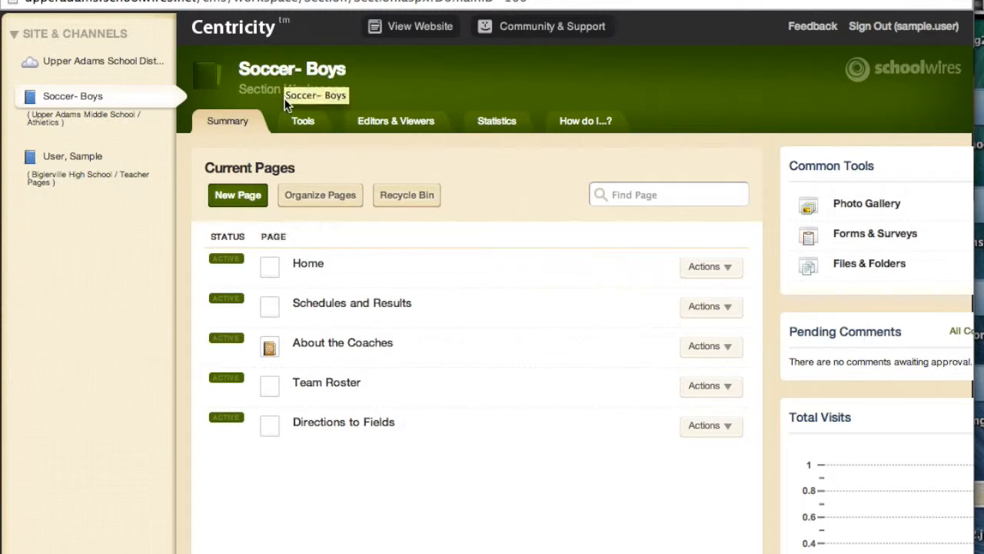
{"action": "left_click", "coordinate": [237, 195]}
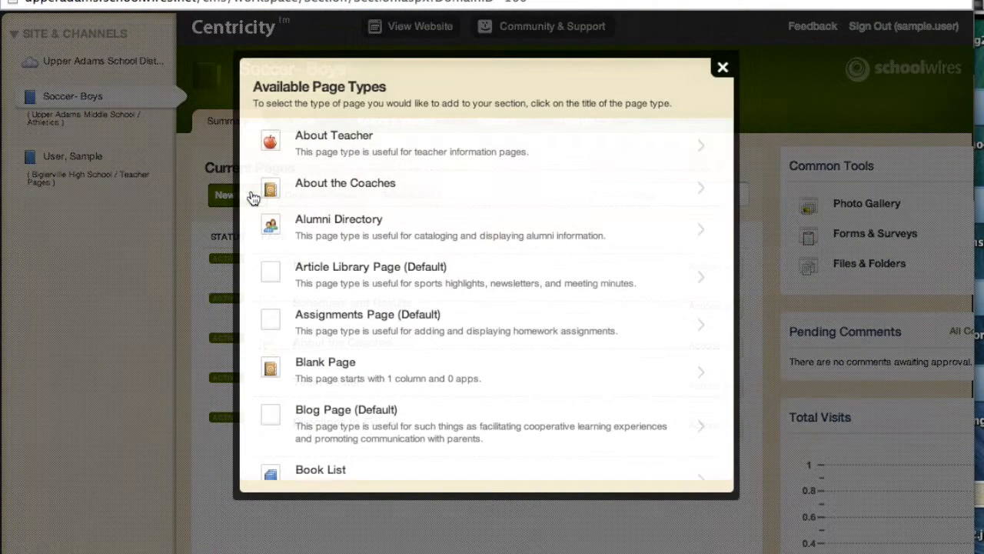
{"action": "scroll", "coordinate": [427, 285], "scroll_direction": "down", "scroll_amount": 5}
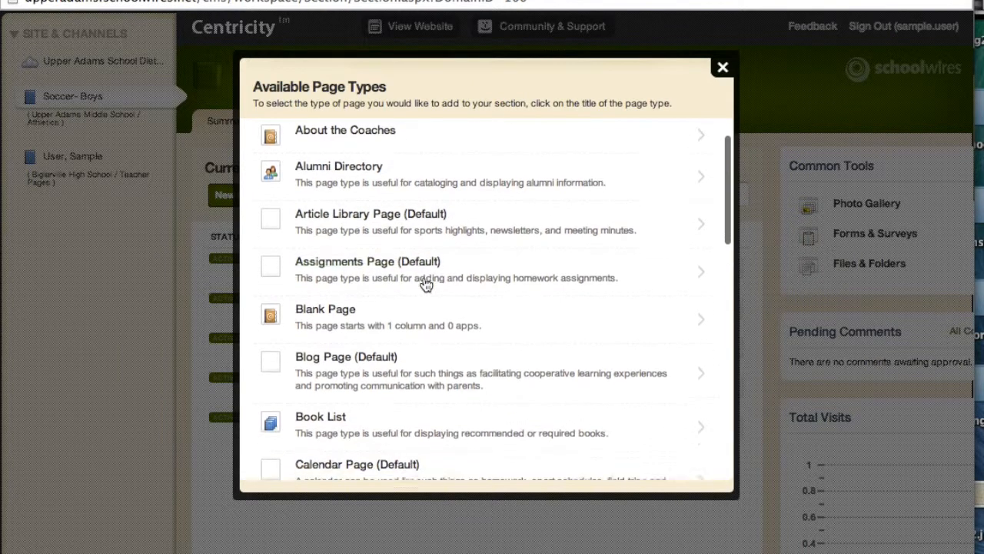
{"action": "scroll", "coordinate": [427, 284], "scroll_direction": "down", "scroll_amount": 3}
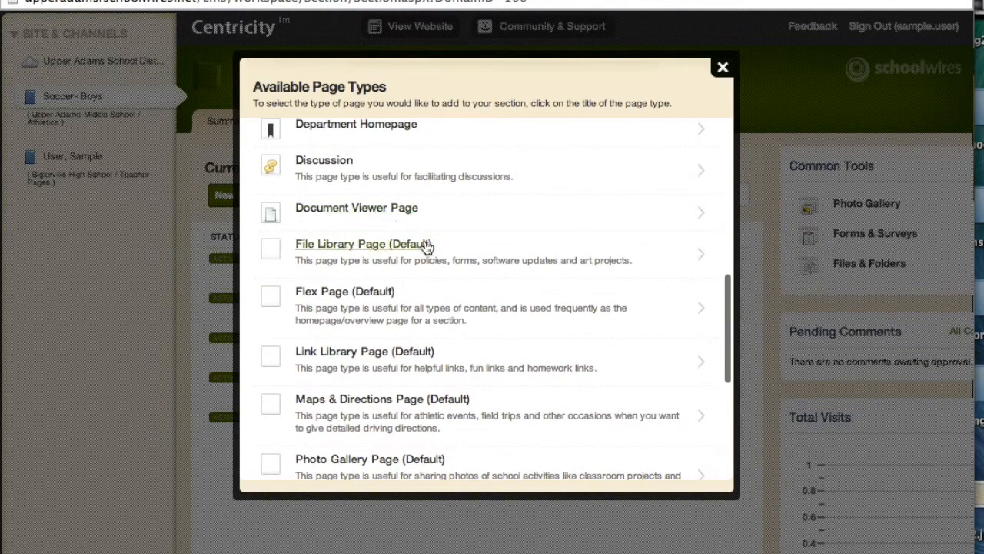
{"action": "scroll", "coordinate": [491, 342], "scroll_direction": "down", "scroll_amount": 5}
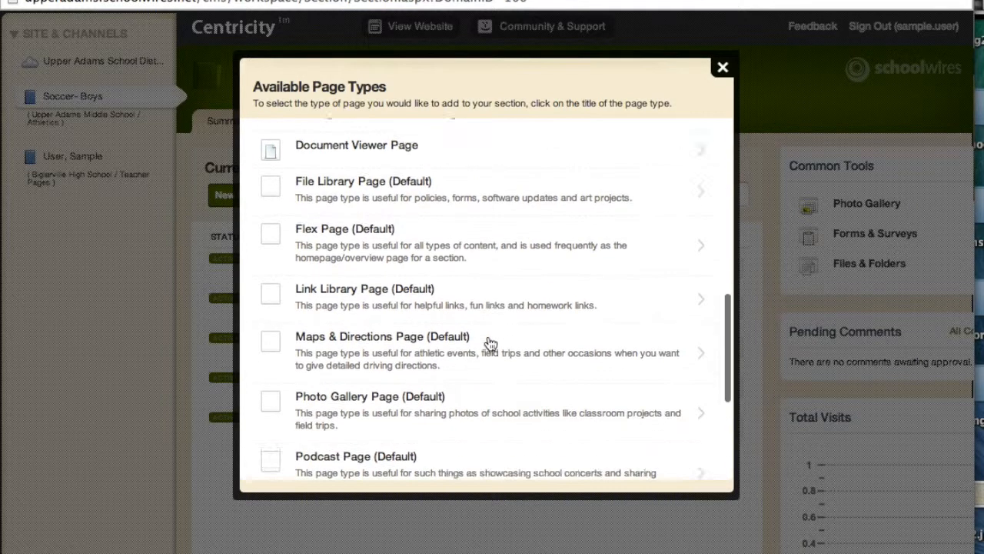
{"action": "scroll", "coordinate": [490, 342], "scroll_direction": "up", "scroll_amount": 10}
{"action": "scroll", "coordinate": [491, 342], "scroll_direction": "up", "scroll_amount": 5}
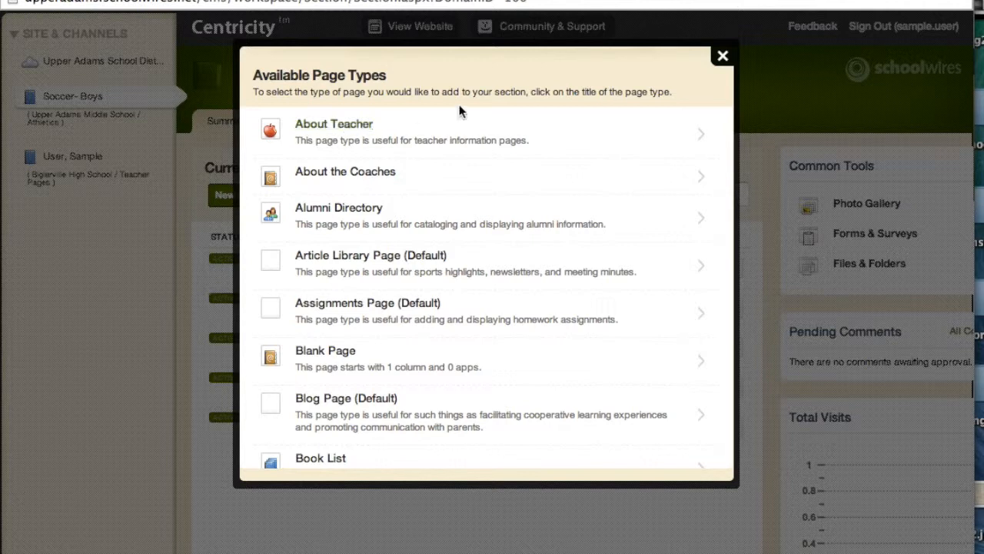
{"action": "left_click", "coordinate": [322, 351]}
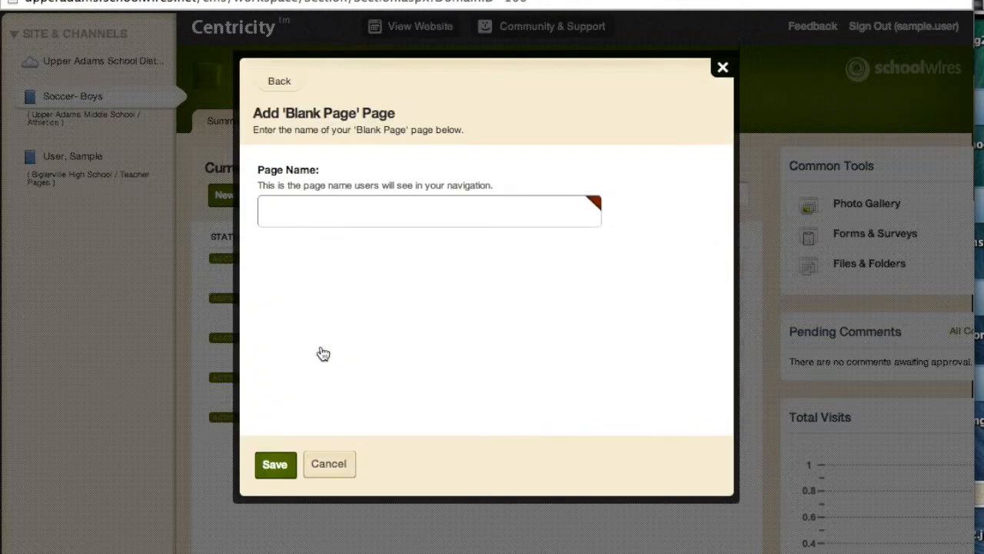
{"action": "left_click", "coordinate": [319, 206]}
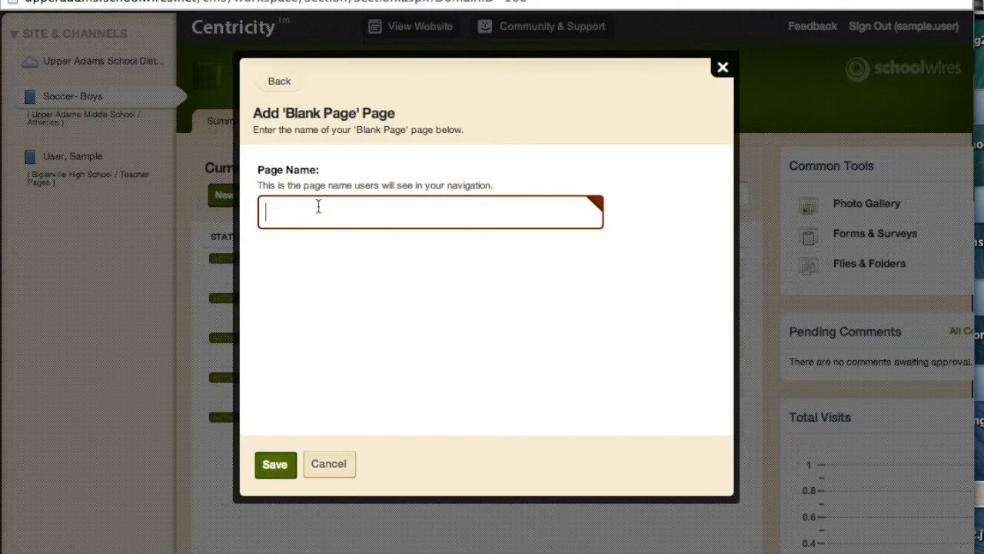
{"action": "type", "text": "Sample Page"}
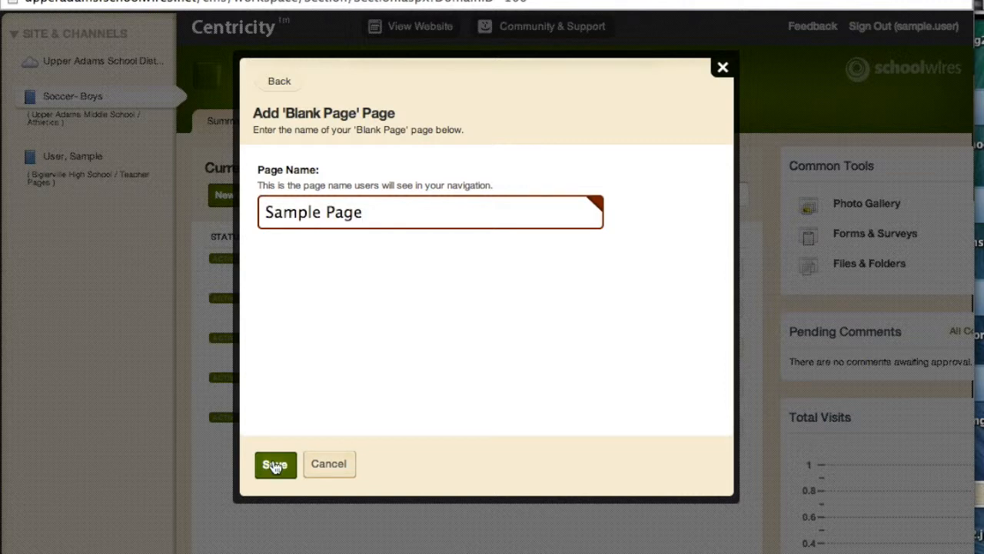
{"action": "left_click", "coordinate": [275, 464]}
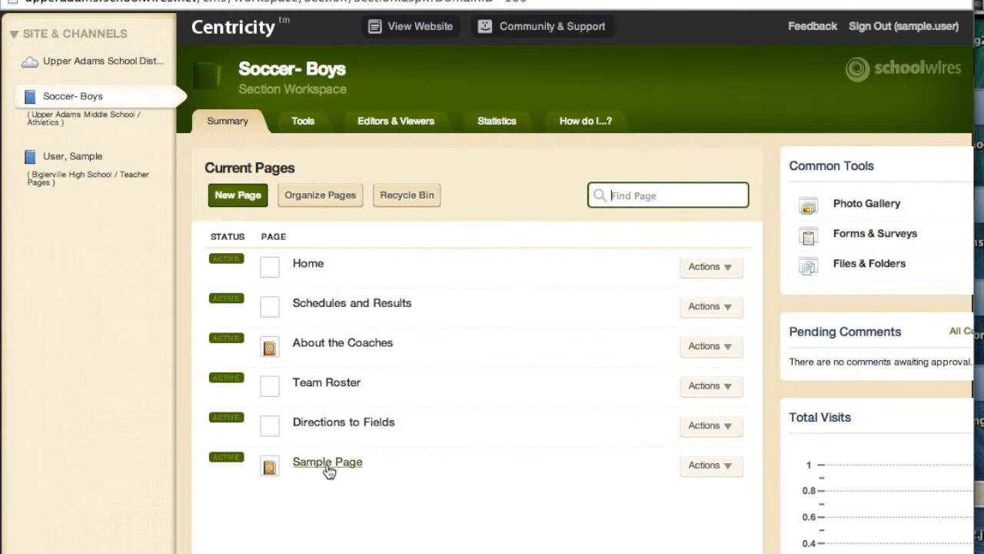
Start organizing the section's pages and nest Sample Page, About the Coaches and Team Roster under Home.
{"action": "left_click", "coordinate": [339, 198]}
{"action": "scroll", "coordinate": [415, 402], "scroll_direction": "down", "scroll_amount": 2}
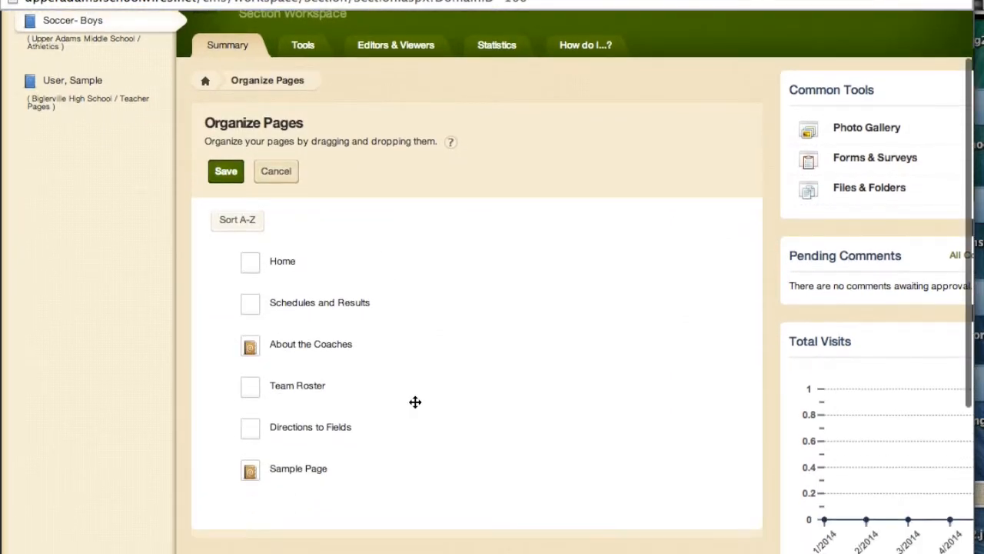
{"action": "left_click_drag", "start_coordinate": [298, 475], "coordinate": [251, 280]}
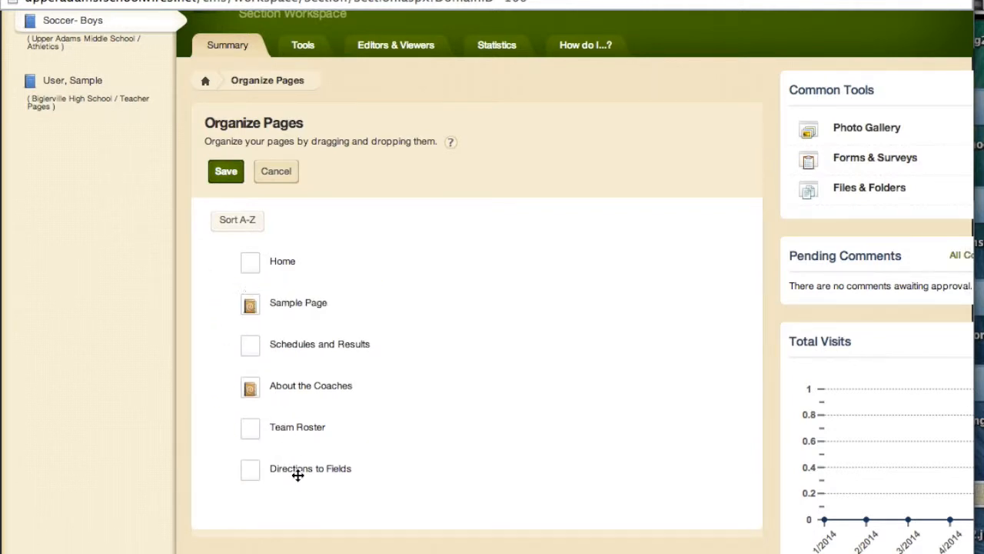
{"action": "mouse_move", "coordinate": [278, 302]}
{"action": "left_mouse_down"}
{"action": "mouse_move", "coordinate": [282, 367]}
{"action": "mouse_move", "coordinate": [253, 322]}
{"action": "mouse_move", "coordinate": [257, 290]}
{"action": "mouse_move", "coordinate": [259, 391]}
{"action": "mouse_move", "coordinate": [256, 264]}
{"action": "left_mouse_up"}
{"action": "left_click_drag", "start_coordinate": [249, 386], "coordinate": [253, 269]}
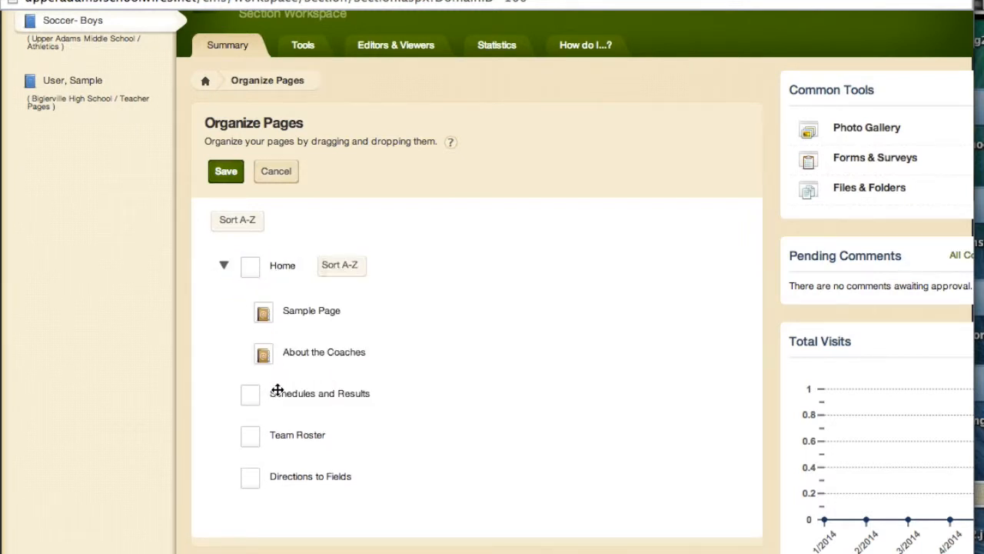
{"action": "left_click_drag", "start_coordinate": [260, 433], "coordinate": [257, 271]}
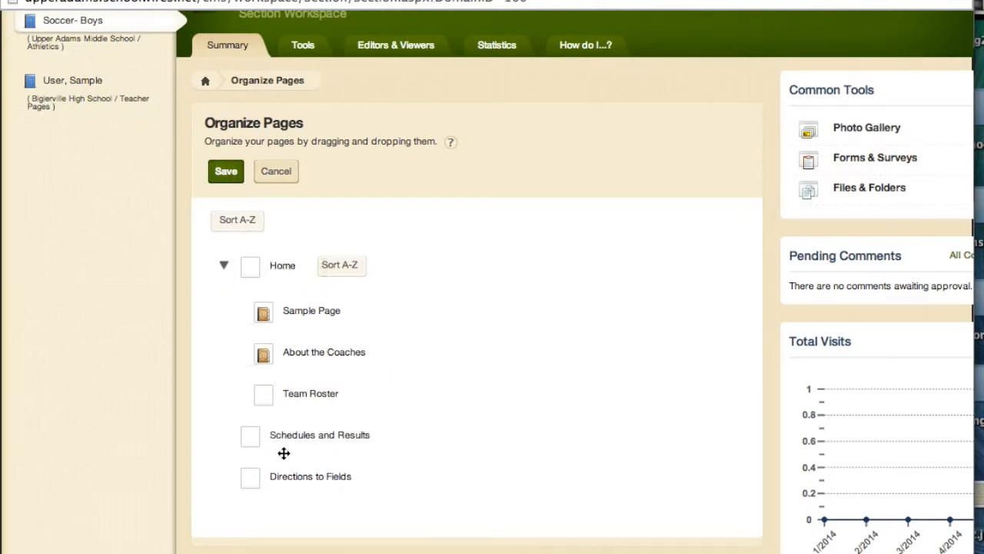
Nest Schedules and Results and Directions to Fields under Sample Page, and sort these subpages alphabetically.
{"action": "left_click_drag", "start_coordinate": [248, 440], "coordinate": [266, 312]}
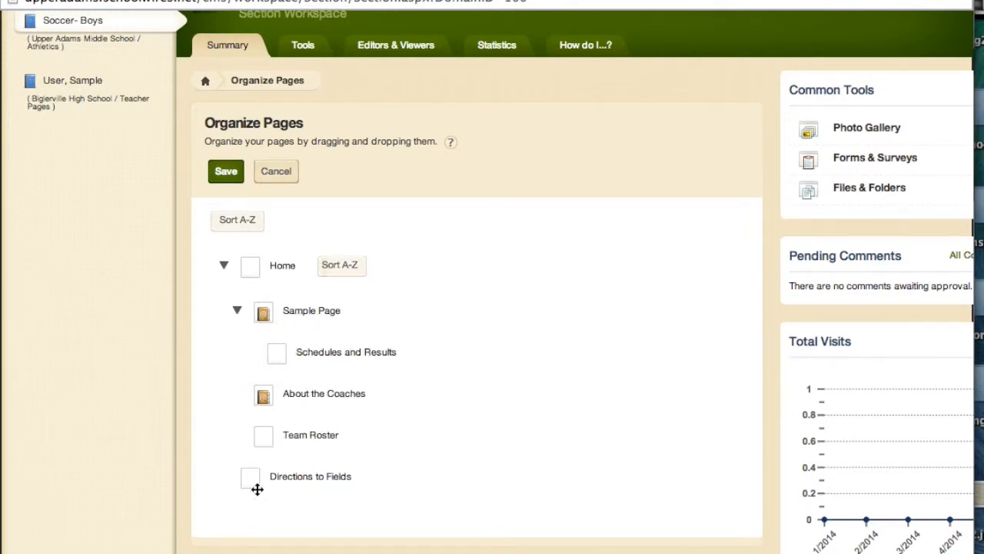
{"action": "left_click_drag", "start_coordinate": [255, 480], "coordinate": [266, 316]}
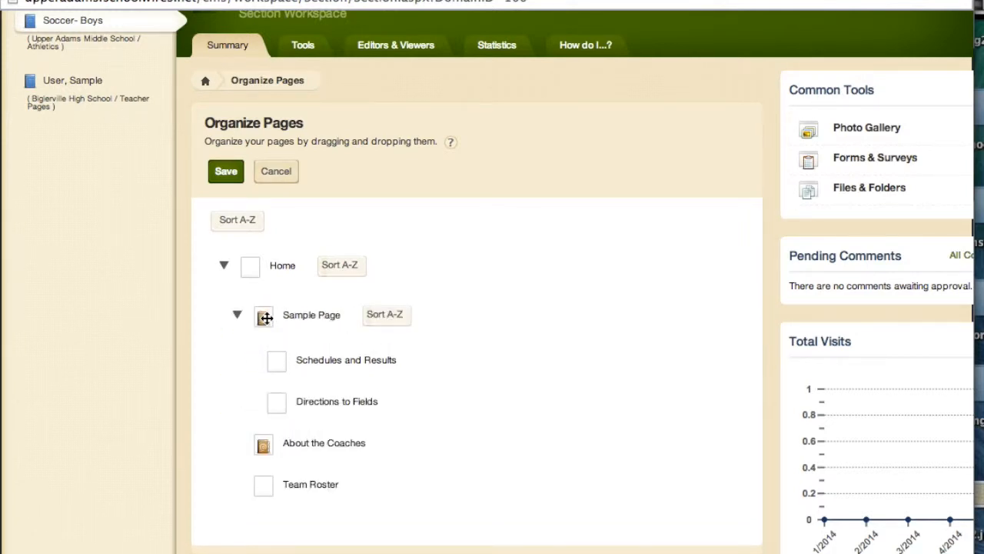
{"action": "scroll", "coordinate": [485, 464], "scroll_direction": "down", "scroll_amount": 2}
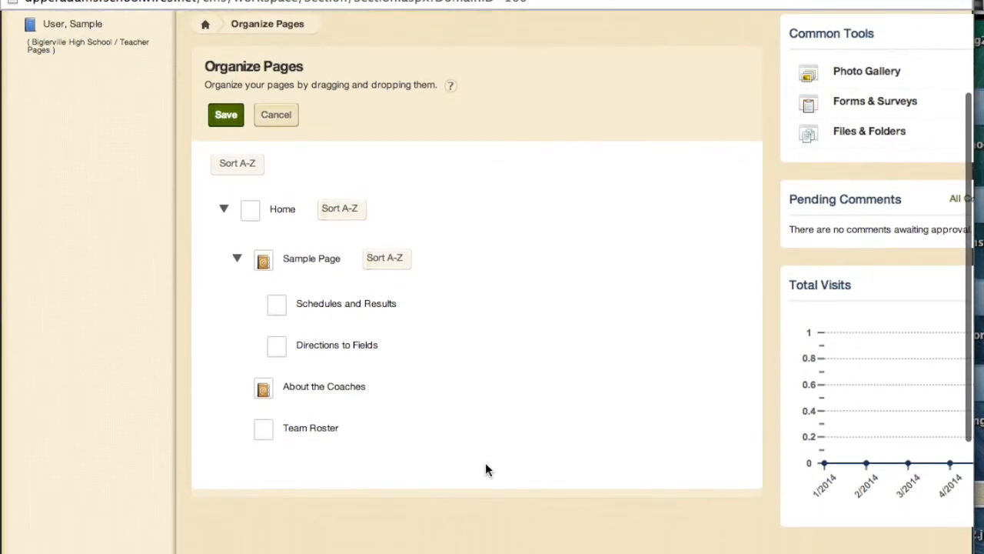
{"action": "left_click", "coordinate": [386, 262]}
Sort the subpages of Home alphabetically and save the new page organization.
{"action": "left_click", "coordinate": [344, 211]}
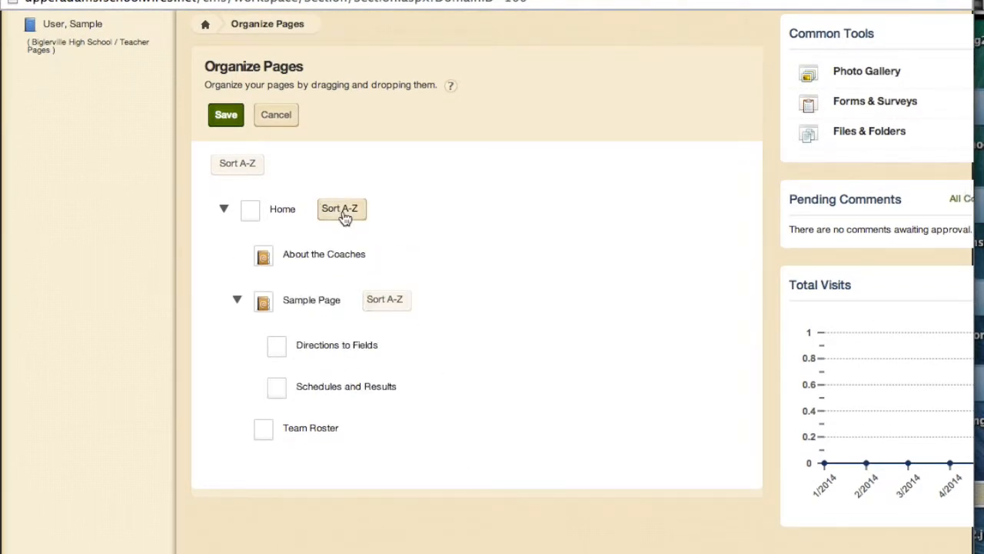
{"action": "left_click", "coordinate": [227, 117]}
{"action": "scroll", "coordinate": [455, 159], "scroll_direction": "up", "scroll_amount": 3}
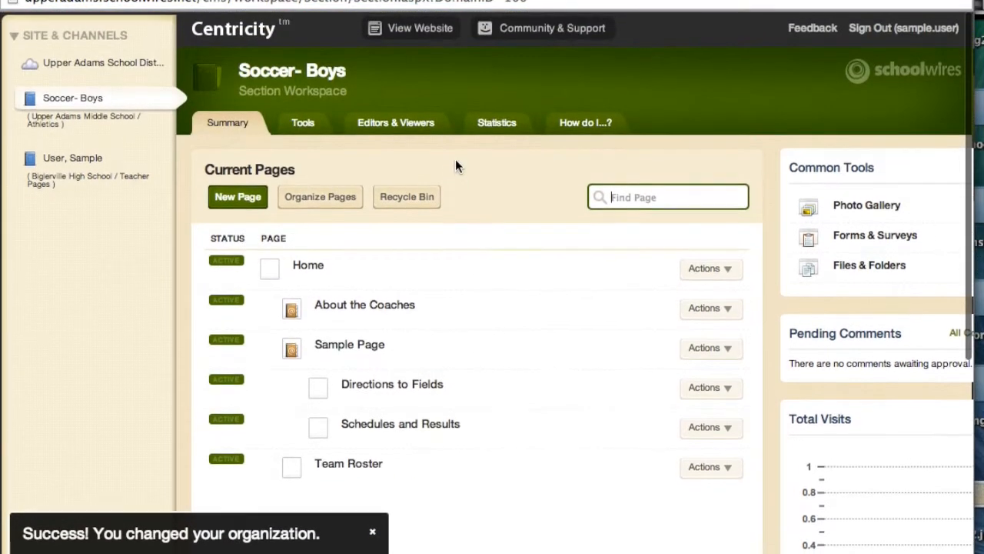
Preview the Soccer- Boys section on the website and check how the Sample Page subpages expand and collapse in the navigation.
{"action": "left_click", "coordinate": [416, 27]}
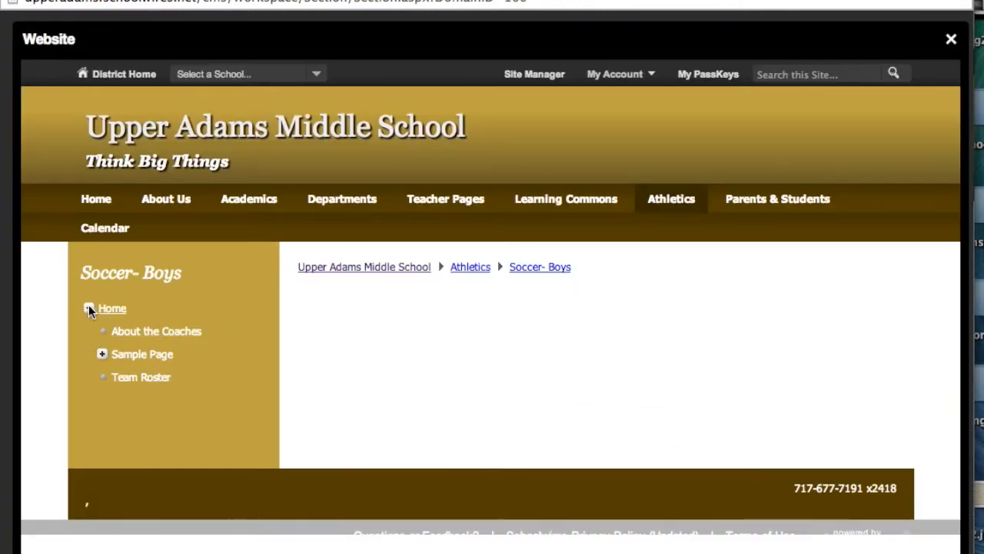
{"action": "left_click", "coordinate": [104, 355]}
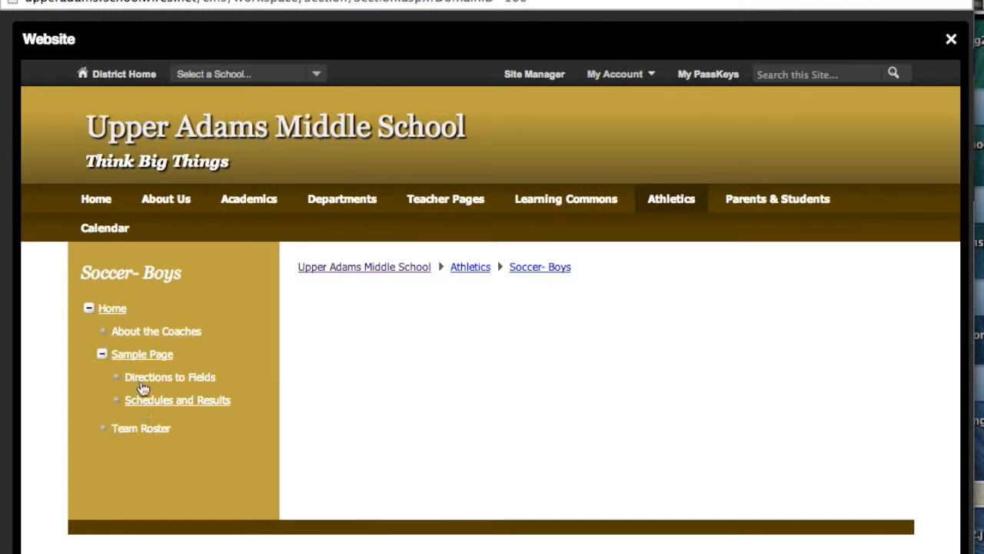
{"action": "left_click", "coordinate": [101, 354]}
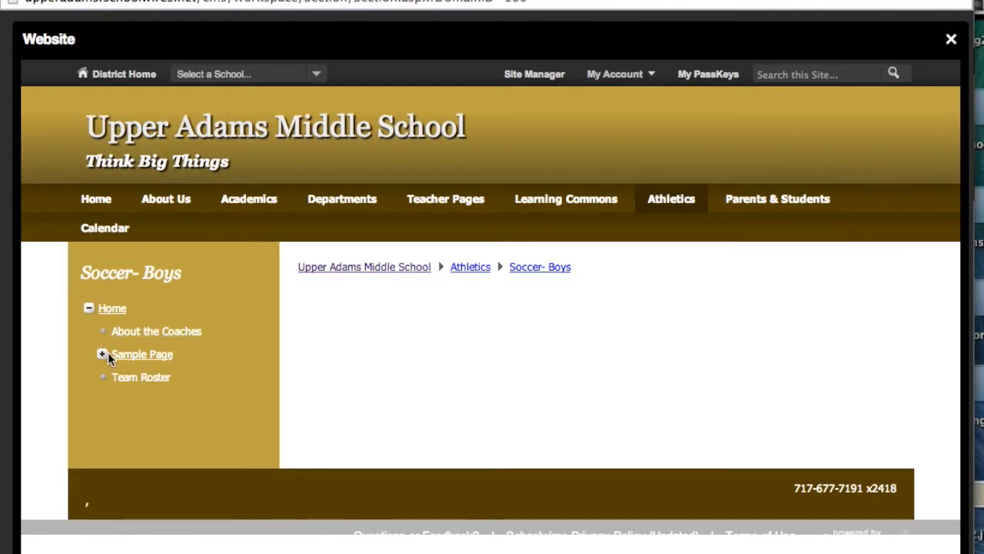
{"action": "left_click", "coordinate": [102, 353]}
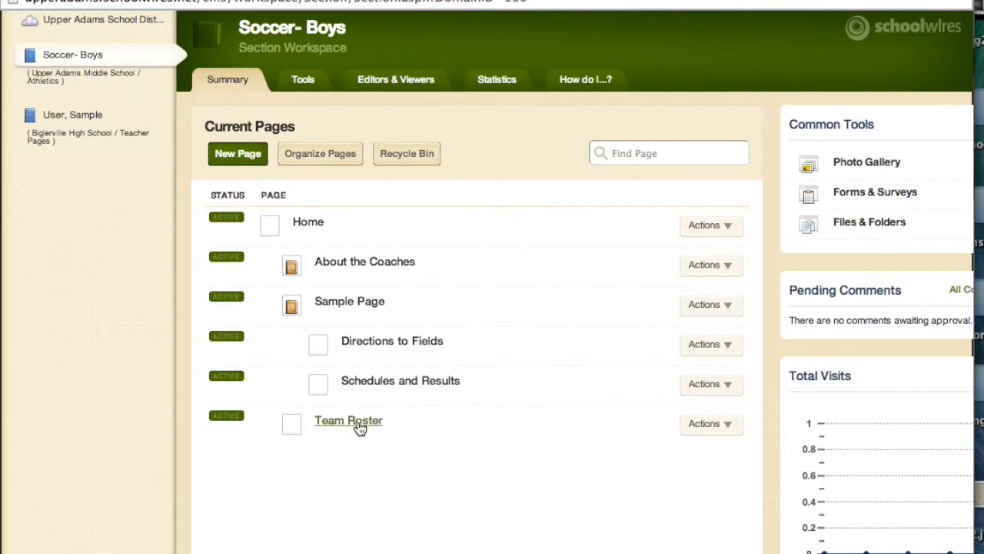
Delete the Team Roster page from the Soccer- Boys section.
{"action": "left_click", "coordinate": [700, 428]}
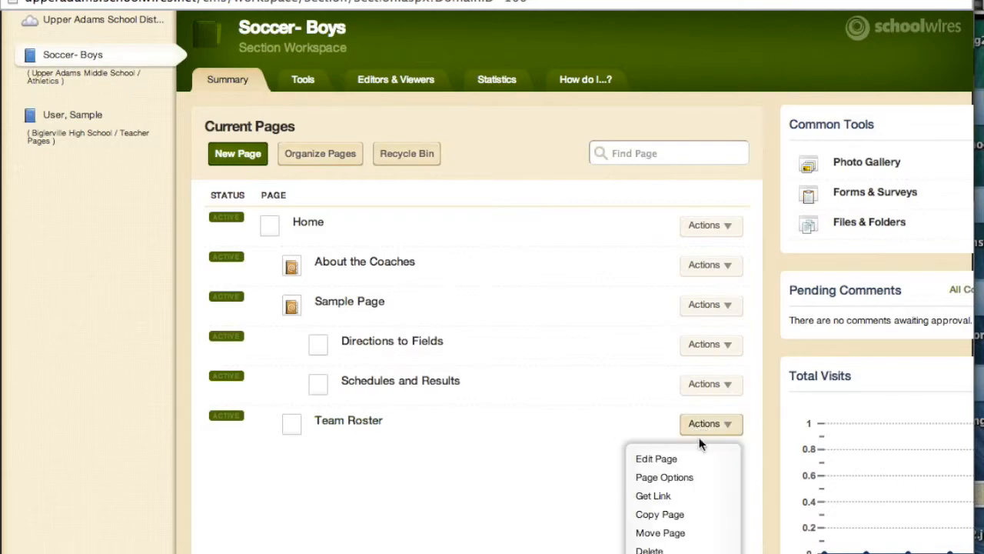
{"action": "left_click", "coordinate": [662, 549]}
{"action": "left_click", "coordinate": [589, 265]}
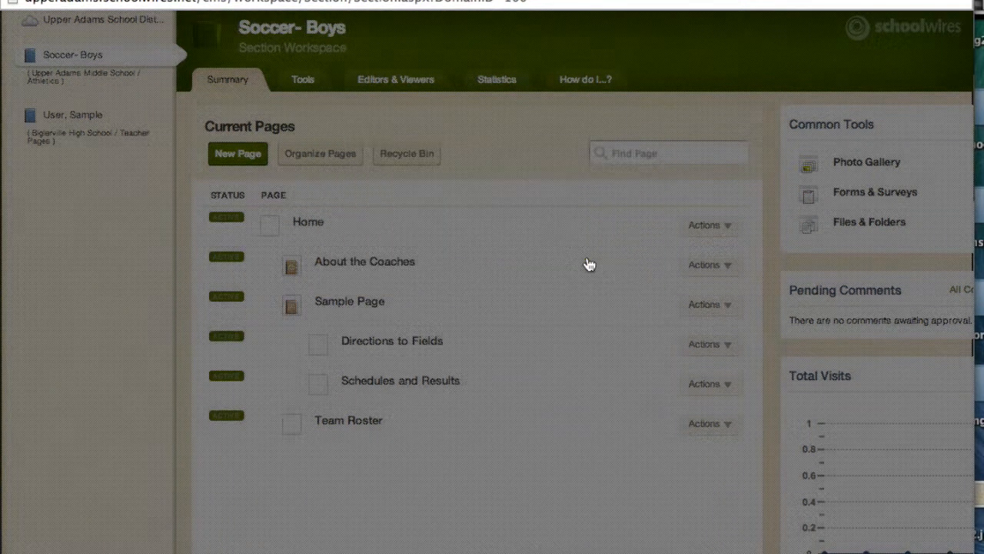
Restore the Team Roster page from the section's page recycle bin.
{"action": "left_click", "coordinate": [407, 156]}
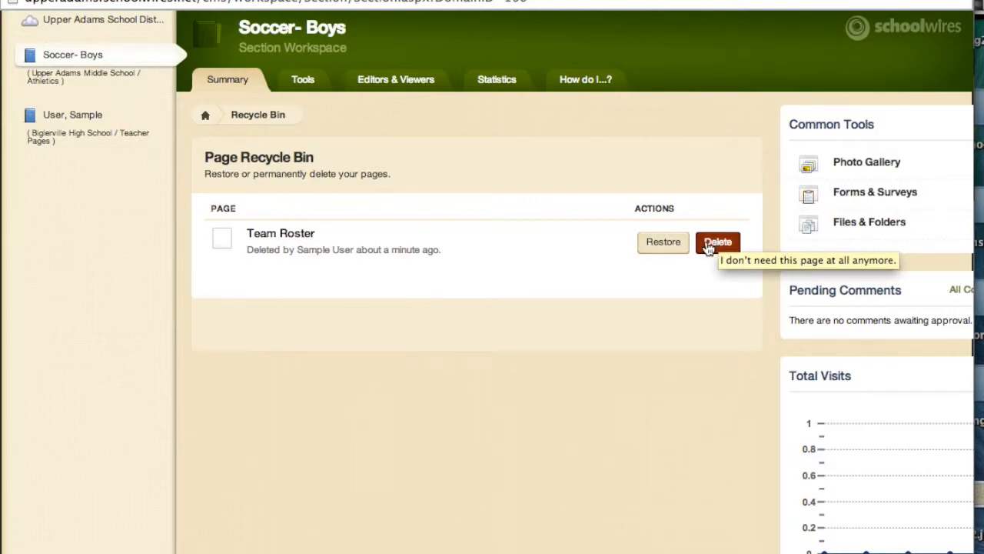
{"action": "left_click", "coordinate": [654, 245]}
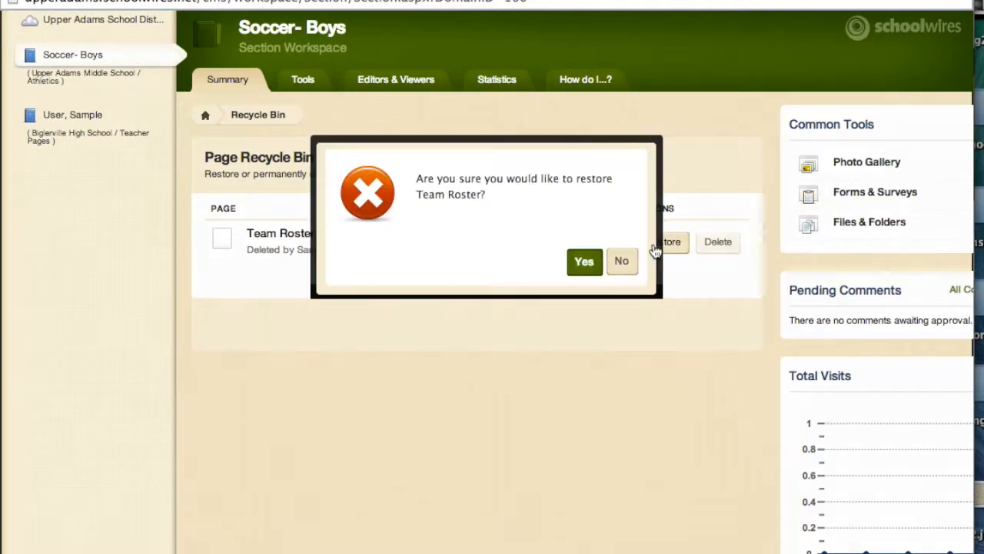
{"action": "left_click", "coordinate": [588, 261]}
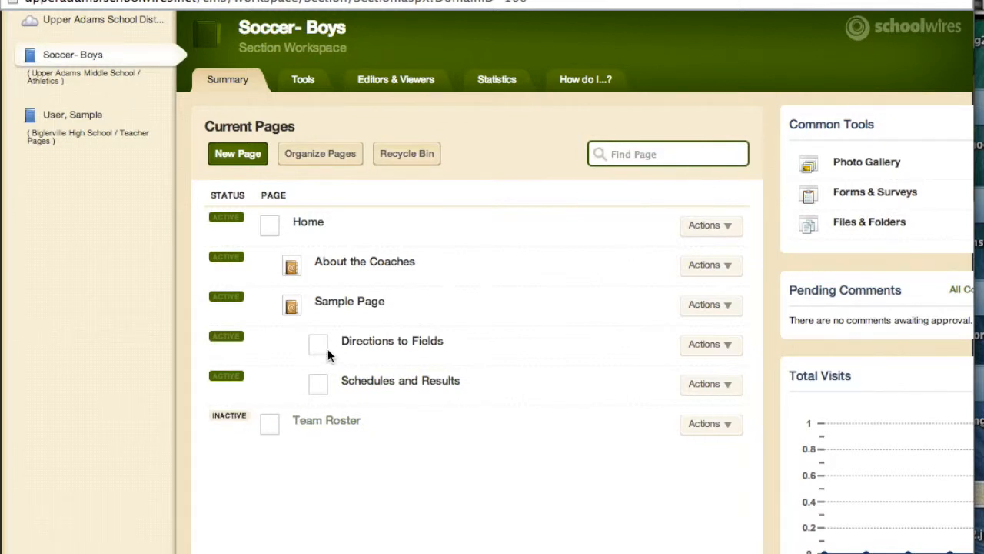
Preview the website to check how the restored, inactive Team Roster page affects the Soccer- Boys navigation.
{"action": "scroll", "coordinate": [327, 354], "scroll_direction": "up", "scroll_amount": 1}
{"action": "scroll", "coordinate": [328, 355], "scroll_direction": "up", "scroll_amount": 2}
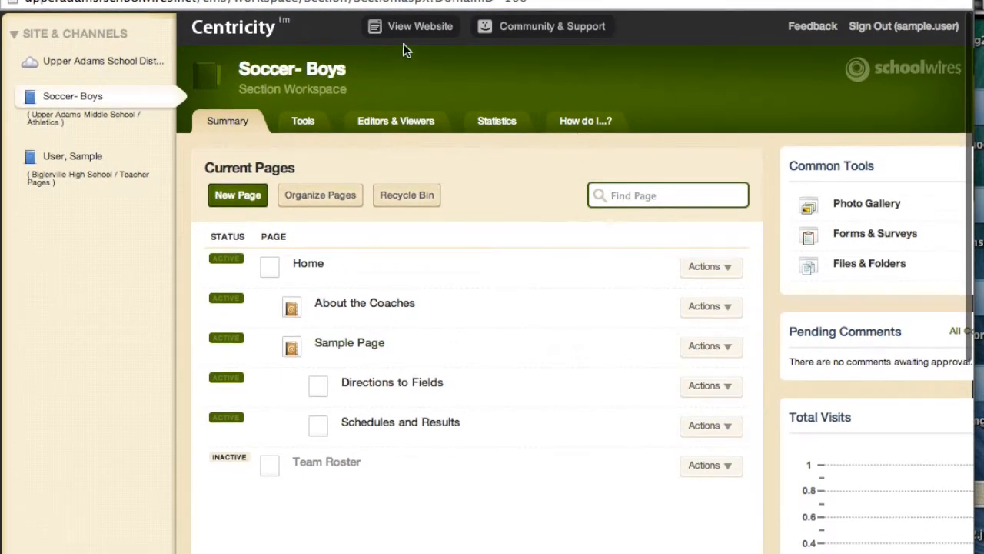
{"action": "left_click", "coordinate": [403, 28]}
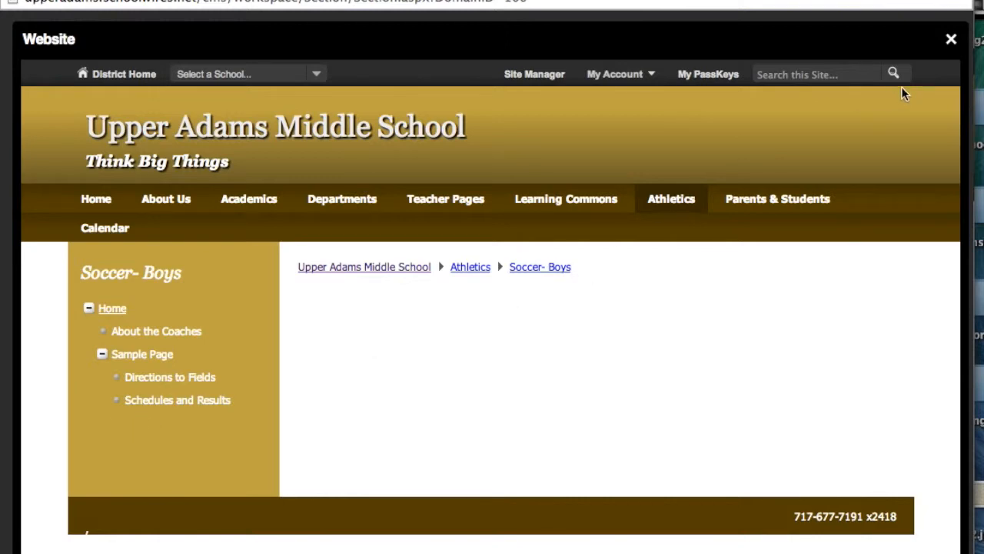
{"action": "left_click", "coordinate": [951, 40]}
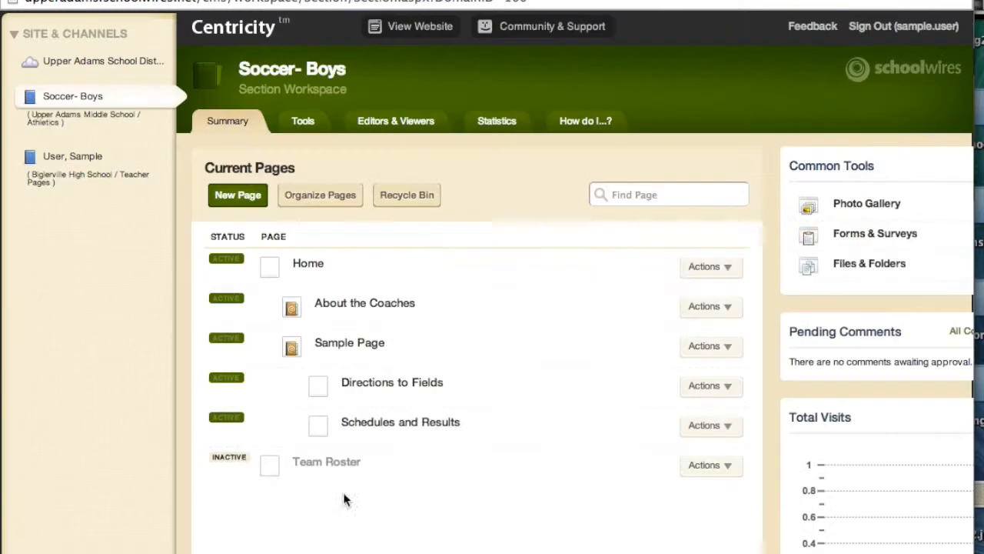
Set the Team Roster page to active and check its place in the navigation on the website preview.
{"action": "left_click", "coordinate": [224, 460]}
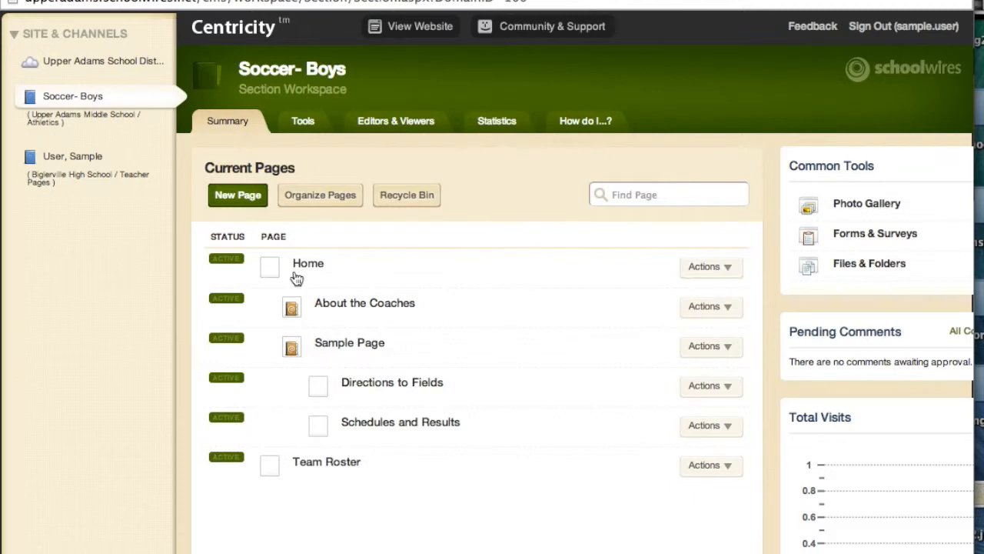
{"action": "left_click", "coordinate": [424, 37]}
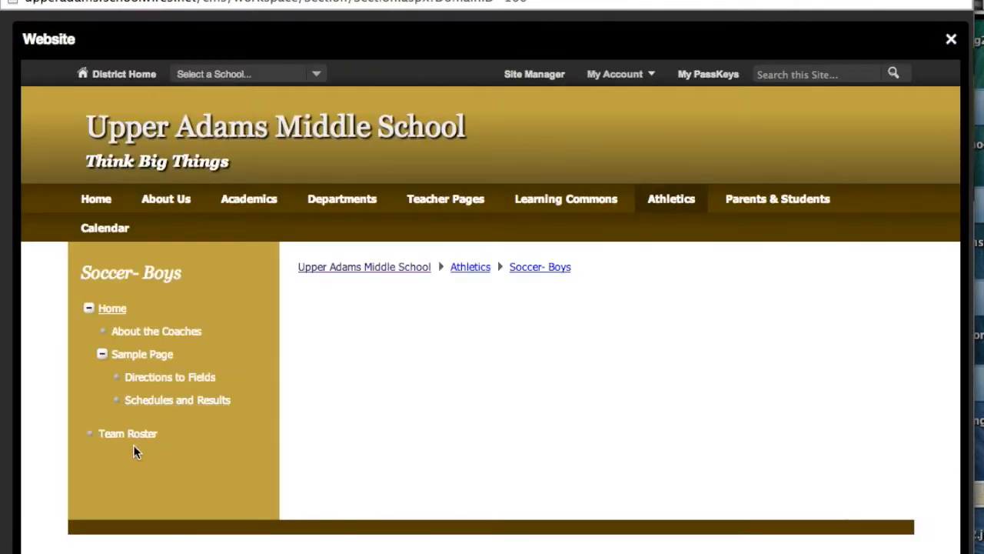
{"action": "left_click", "coordinate": [951, 39]}
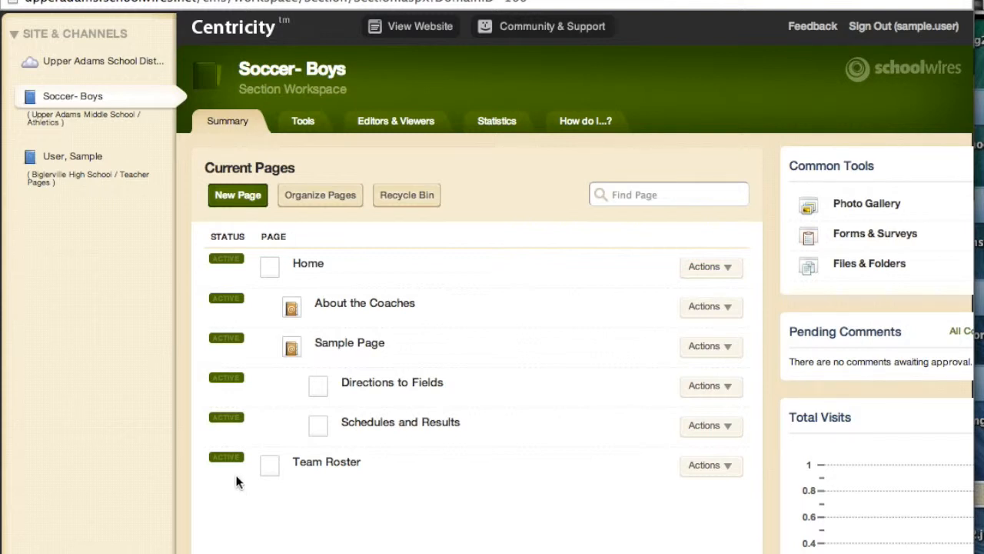
Set Team Roster, Directions to Fields and About the Coaches to inactive and check the navigation on the website preview.
{"action": "left_click", "coordinate": [235, 461]}
{"action": "left_click", "coordinate": [225, 377]}
{"action": "left_click", "coordinate": [228, 299]}
{"action": "left_click", "coordinate": [404, 28]}
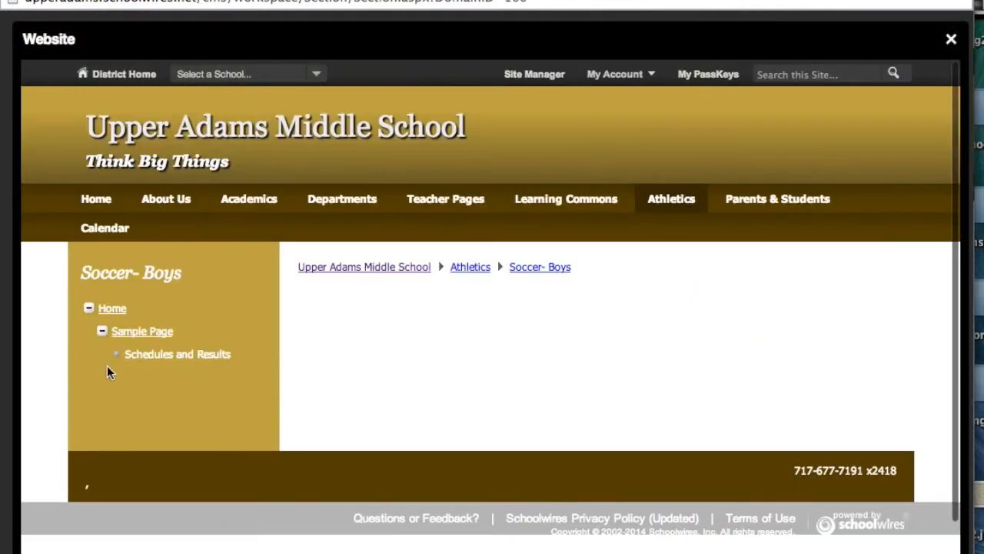
{"action": "left_click", "coordinate": [951, 39]}
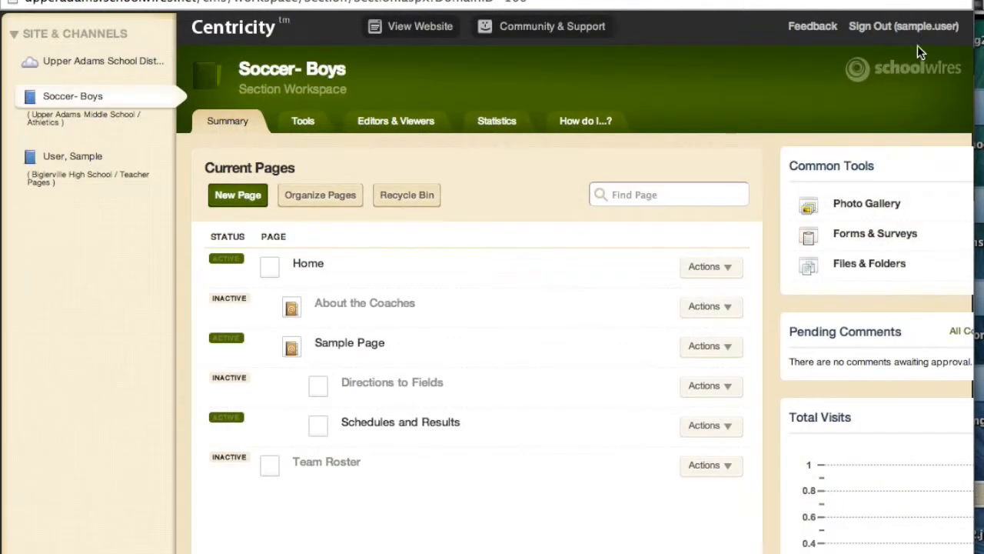
Set About the Coaches, Directions to Fields and Team Roster back to active.
{"action": "left_click", "coordinate": [240, 306]}
{"action": "left_click", "coordinate": [229, 379]}
{"action": "left_click", "coordinate": [231, 459]}
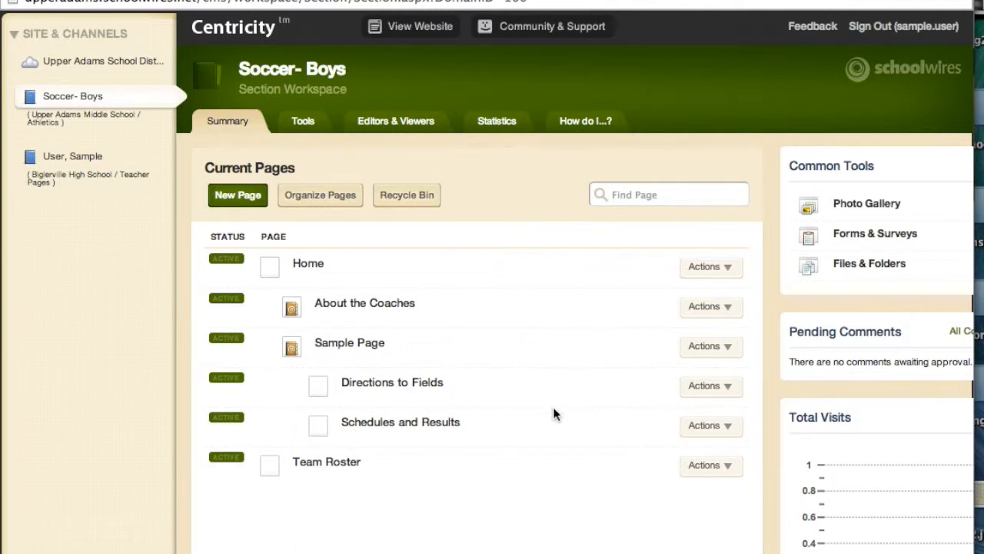
Limit the viewers of the Team Roster page by searching for a staff member's surname and adding that user.
{"action": "left_click", "coordinate": [729, 467]}
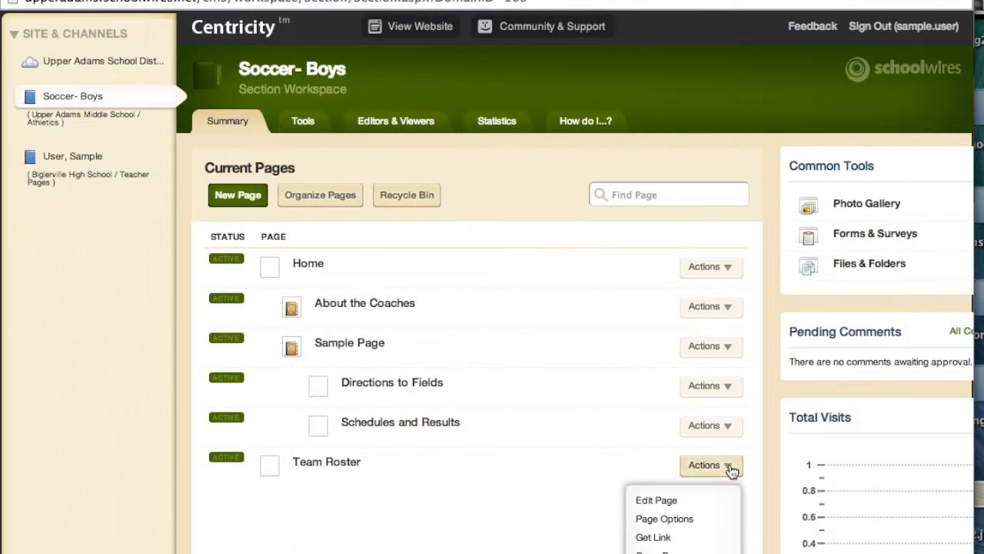
{"action": "scroll", "coordinate": [725, 509], "scroll_direction": "down", "scroll_amount": 3}
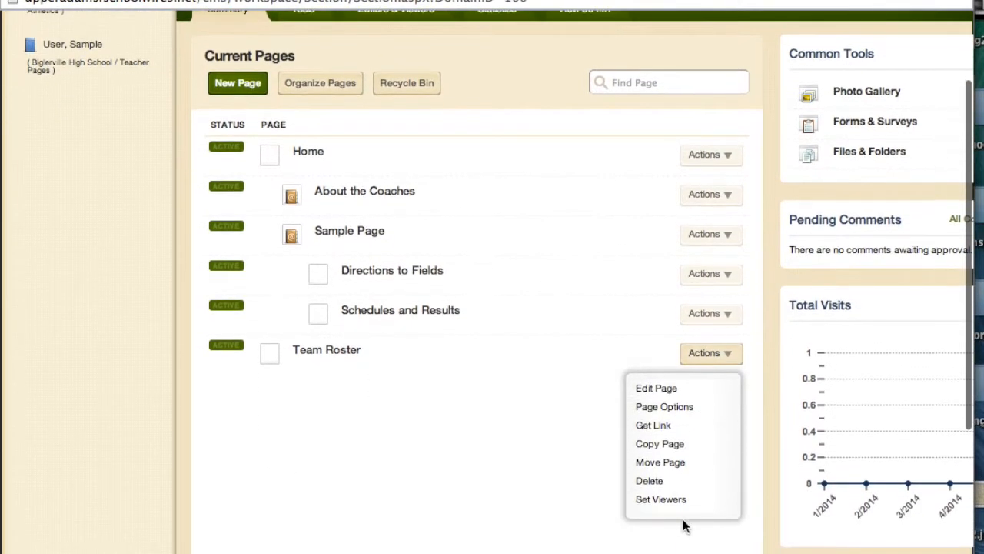
{"action": "left_click", "coordinate": [681, 500]}
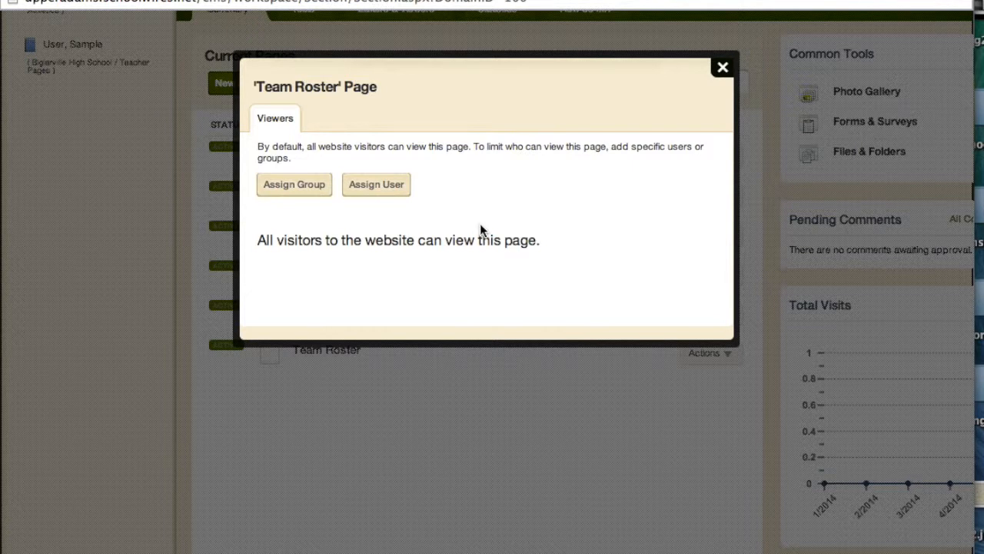
{"action": "left_click", "coordinate": [389, 197]}
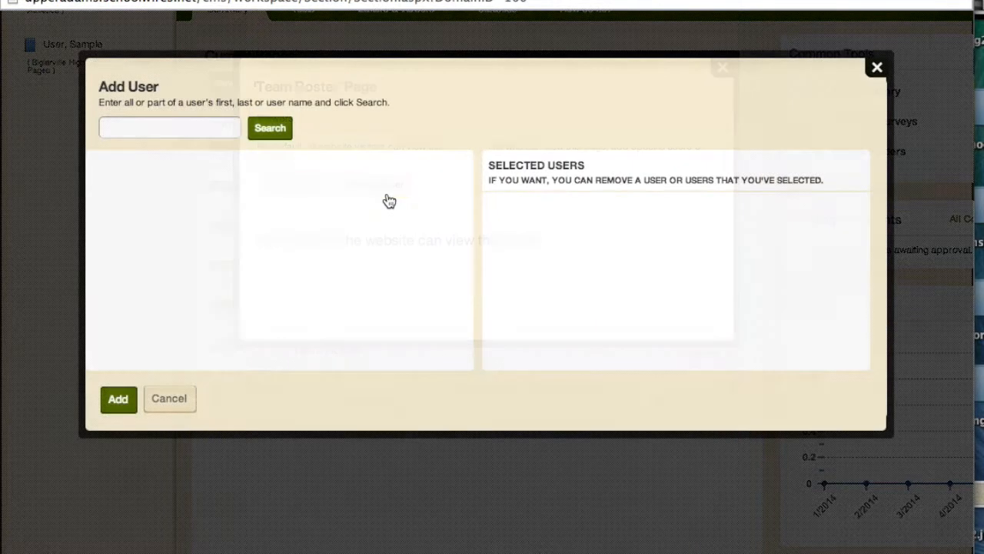
{"action": "type", "text": "ramsey"}
{"action": "key", "text": "Return"}
{"action": "left_click", "coordinate": [412, 174]}
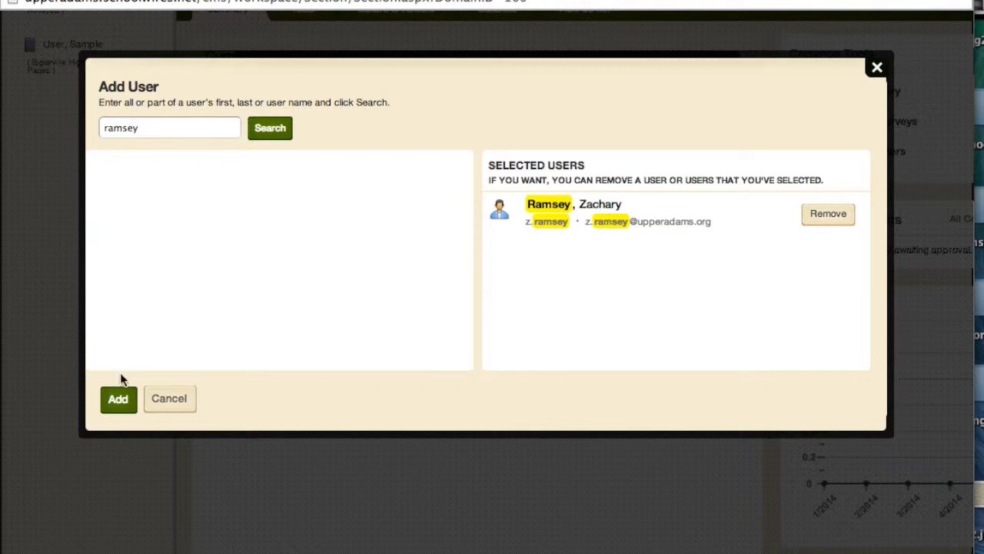
{"action": "left_click", "coordinate": [120, 400]}
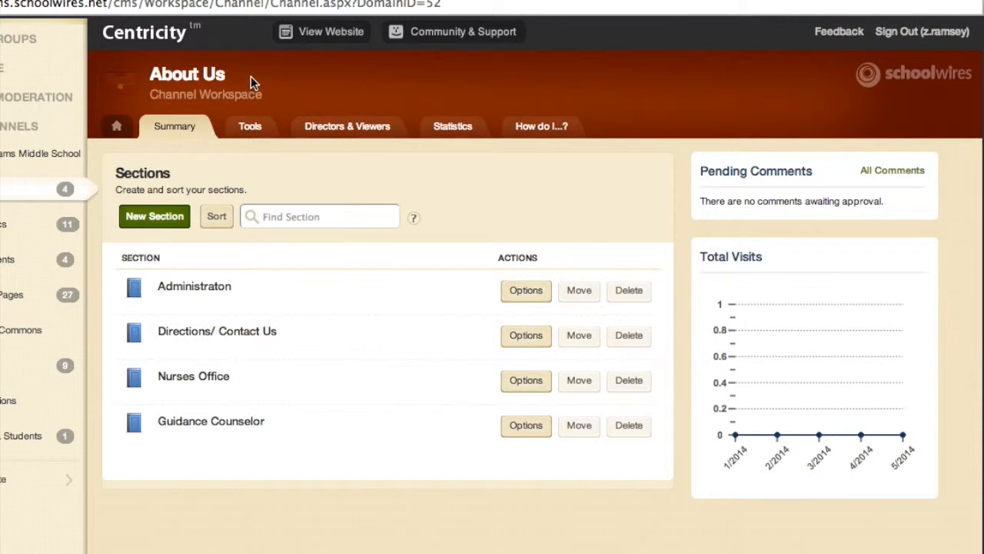
Review the Upper Adams Middle School subsite workspace and the sections of its About Us channel, and return to the subsite.
{"action": "left_click", "coordinate": [23, 153]}
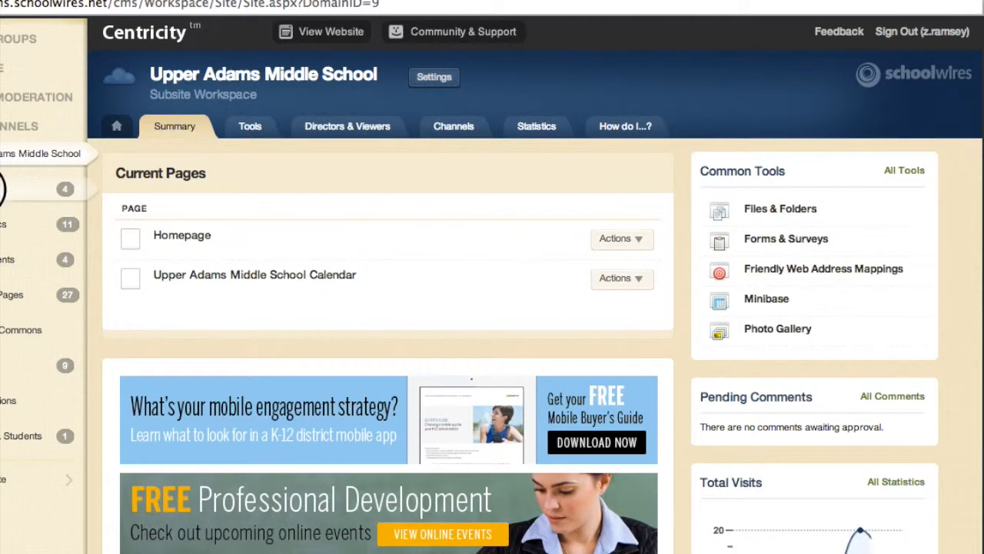
{"action": "left_click", "coordinate": [6, 188]}
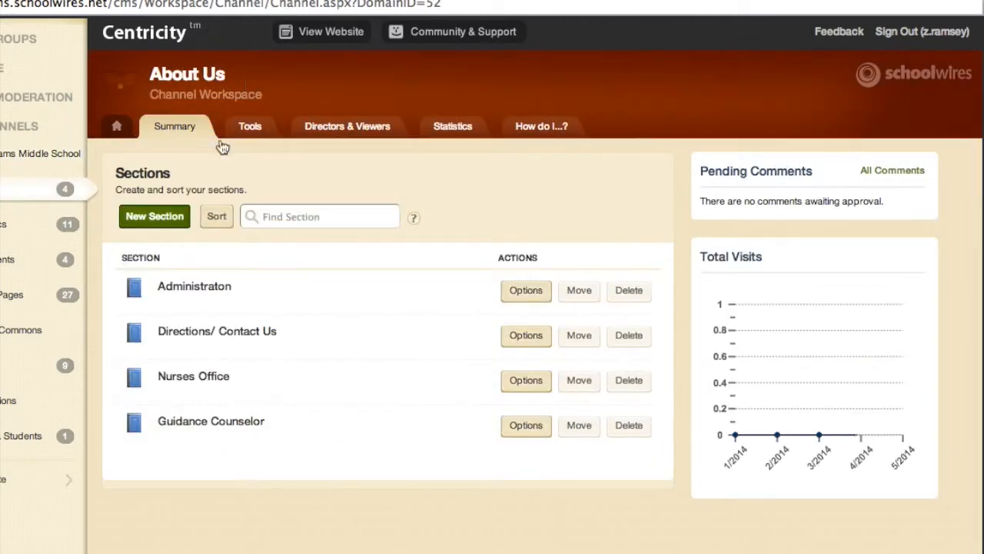
{"action": "left_click", "coordinate": [195, 291]}
{"action": "left_click", "coordinate": [6, 185]}
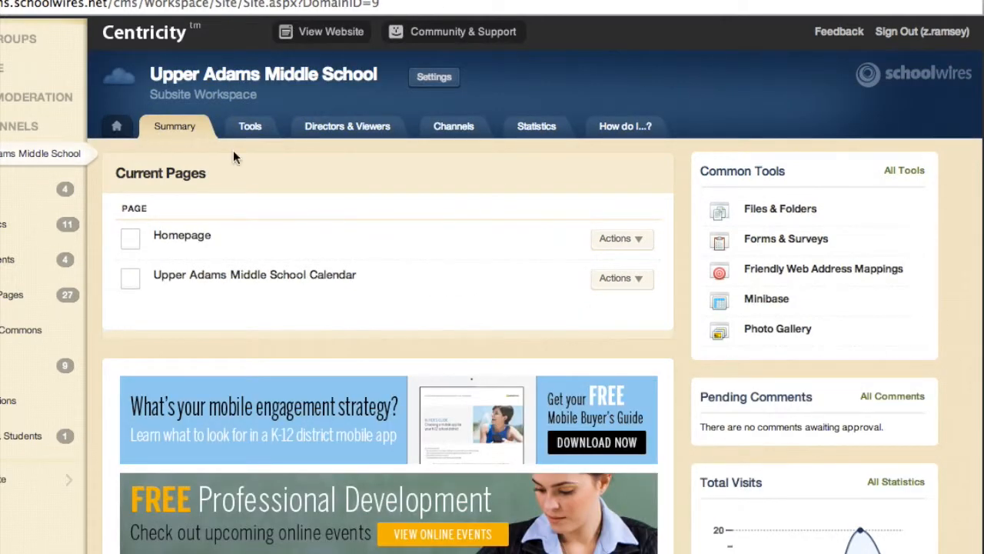
Start assigning a new channel to the Upper Adams Middle School subsite and examine its general and advanced options.
{"action": "left_click", "coordinate": [453, 129]}
{"action": "left_click", "coordinate": [185, 216]}
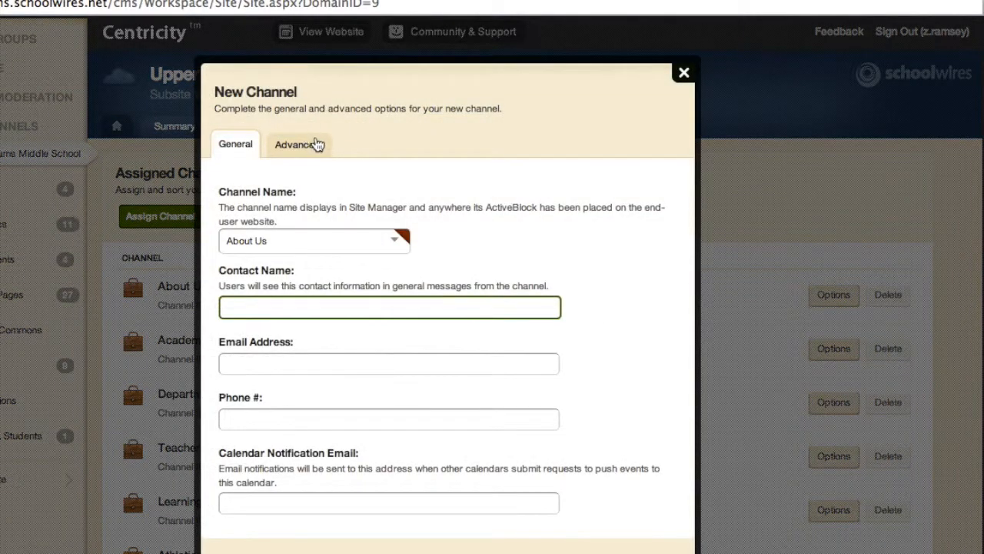
{"action": "left_click", "coordinate": [318, 145]}
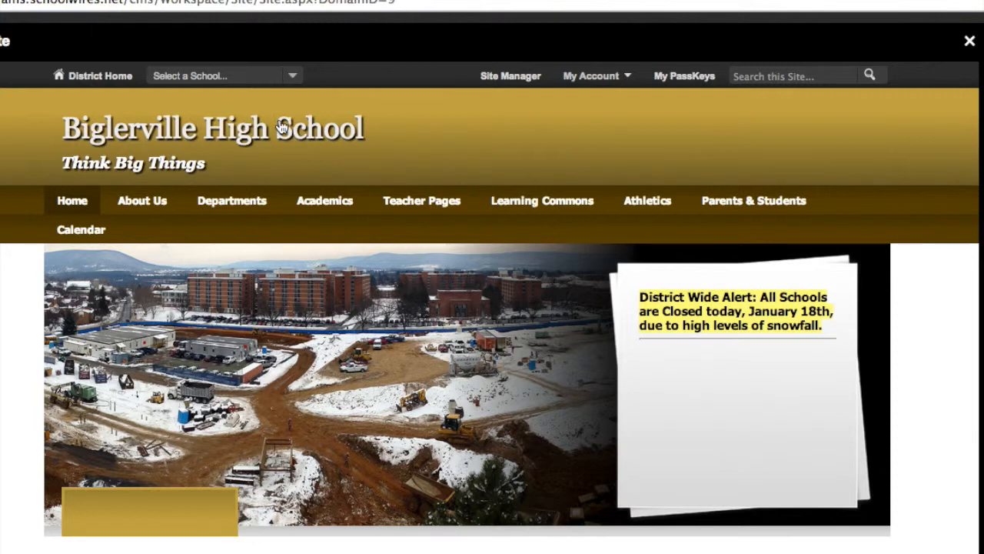
Examine the sections listed under Academics on the Biglerville High School website and open the Academics channel.
{"action": "mouse_move", "coordinate": [331, 205]}
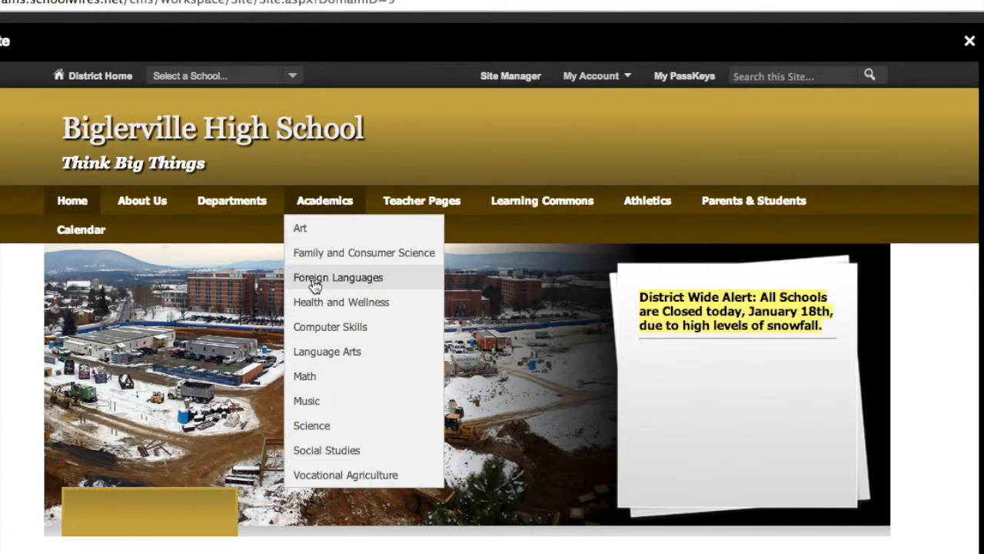
{"action": "left_click", "coordinate": [324, 201]}
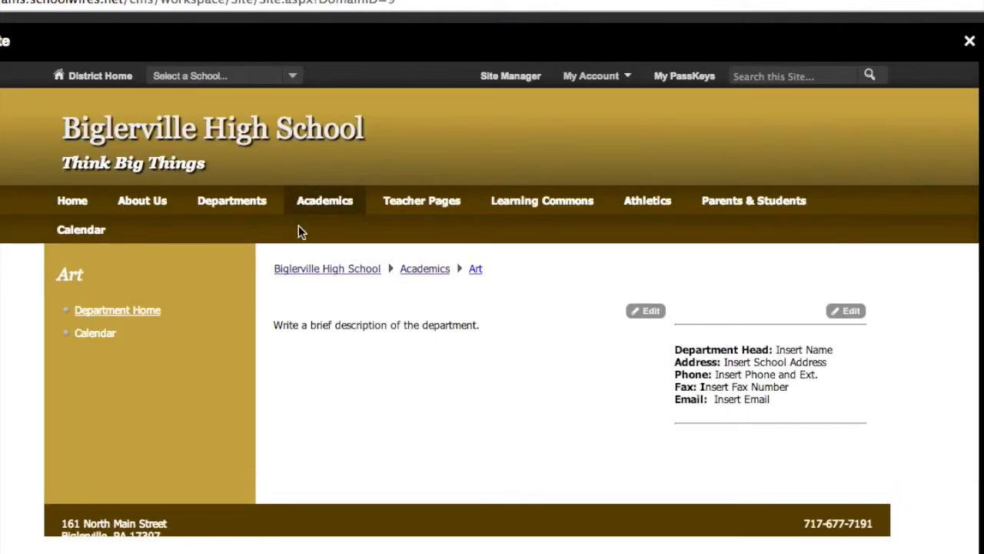
{"action": "mouse_move", "coordinate": [324, 212]}
Open the Athletics channel of the Biglerville High School website and examine the sports listed on its homepage.
{"action": "mouse_move", "coordinate": [623, 197]}
{"action": "left_click", "coordinate": [635, 201]}
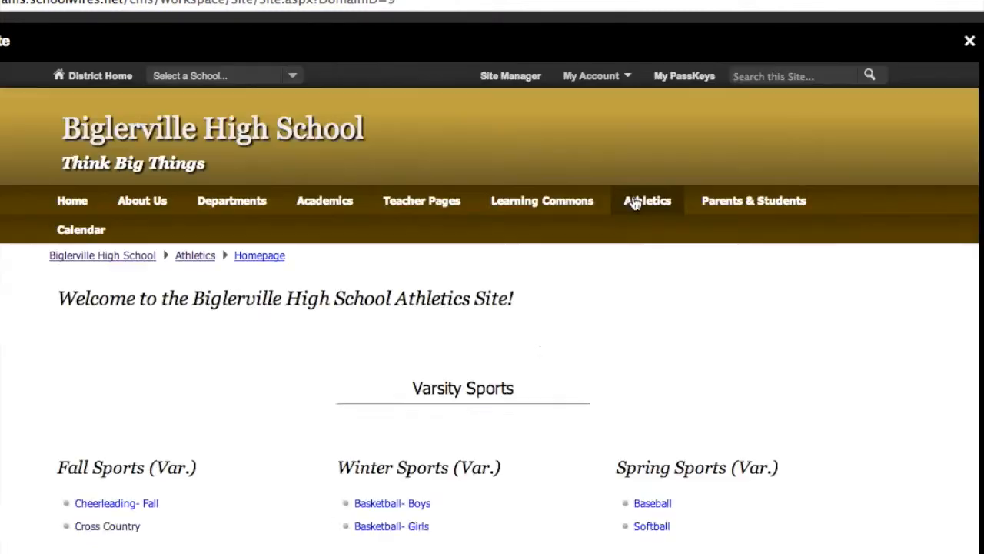
{"action": "scroll", "coordinate": [685, 344], "scroll_direction": "down", "scroll_amount": 4}
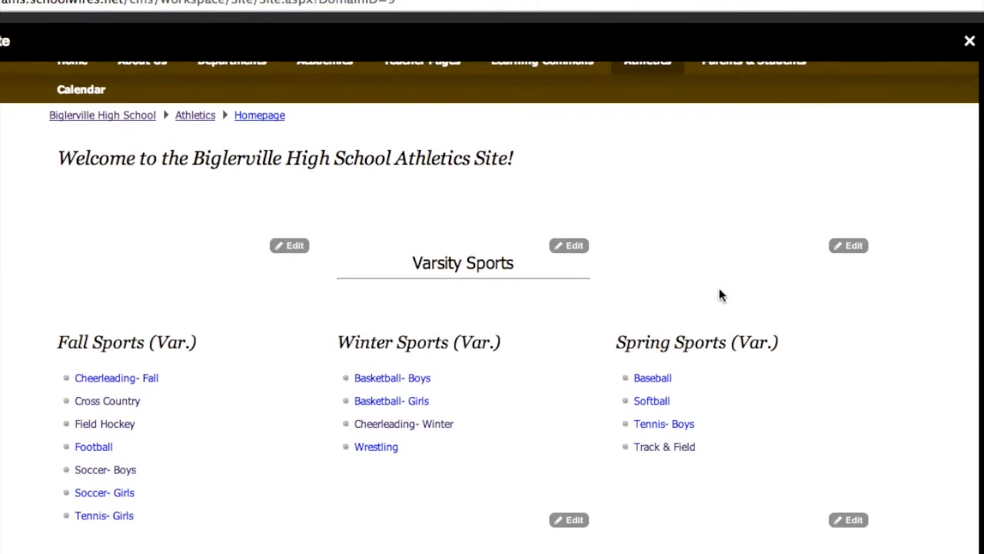
{"action": "scroll", "coordinate": [720, 295], "scroll_direction": "down", "scroll_amount": 2}
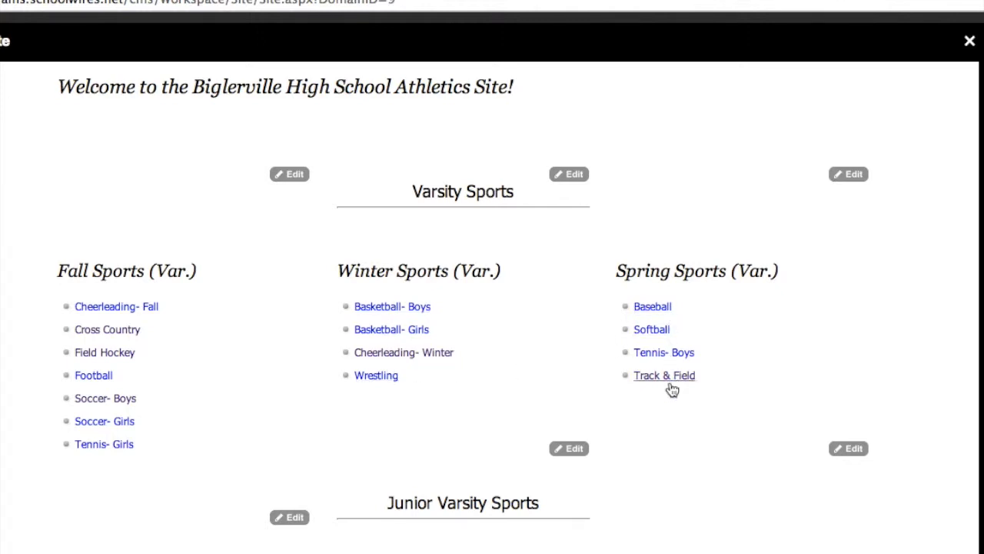
{"action": "scroll", "coordinate": [670, 393], "scroll_direction": "up", "scroll_amount": 6}
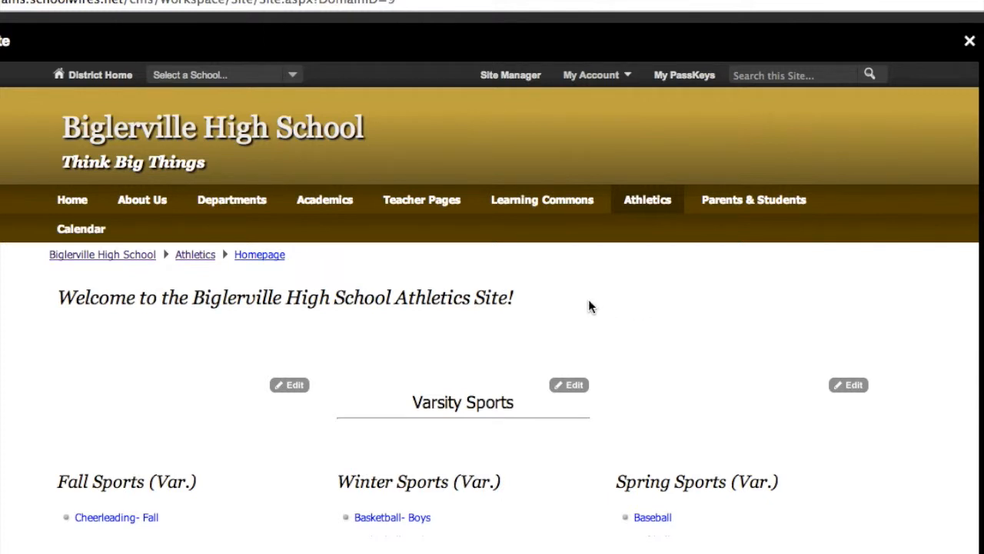
Review the seasonal varsity and junior varsity sports lists on the Biglerville High School Athletics homepage.
{"action": "scroll", "coordinate": [620, 325], "scroll_direction": "down", "scroll_amount": 4}
{"action": "scroll", "coordinate": [766, 406], "scroll_direction": "down", "scroll_amount": 3}
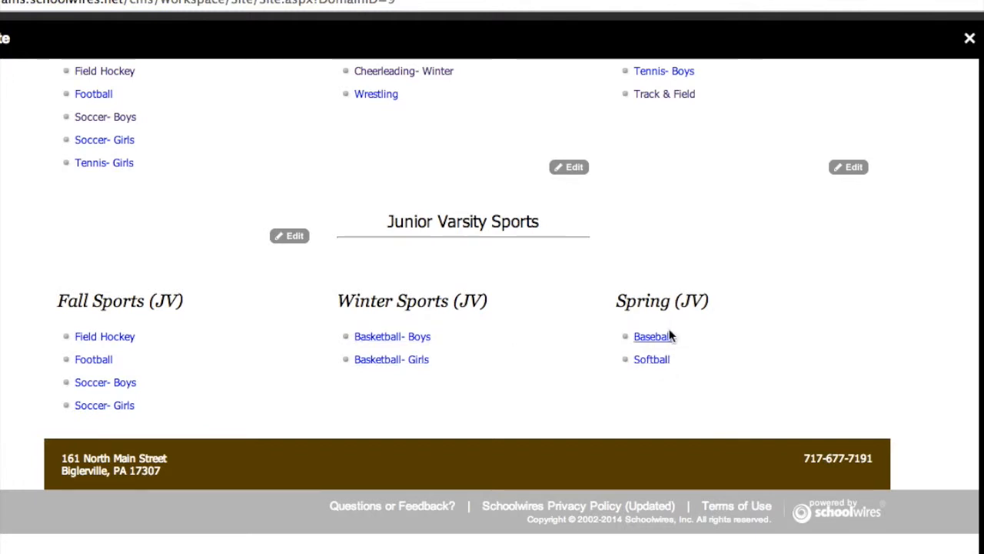
{"action": "scroll", "coordinate": [720, 201], "scroll_direction": "up", "scroll_amount": 6}
{"action": "scroll", "coordinate": [720, 201], "scroll_direction": "up", "scroll_amount": 1}
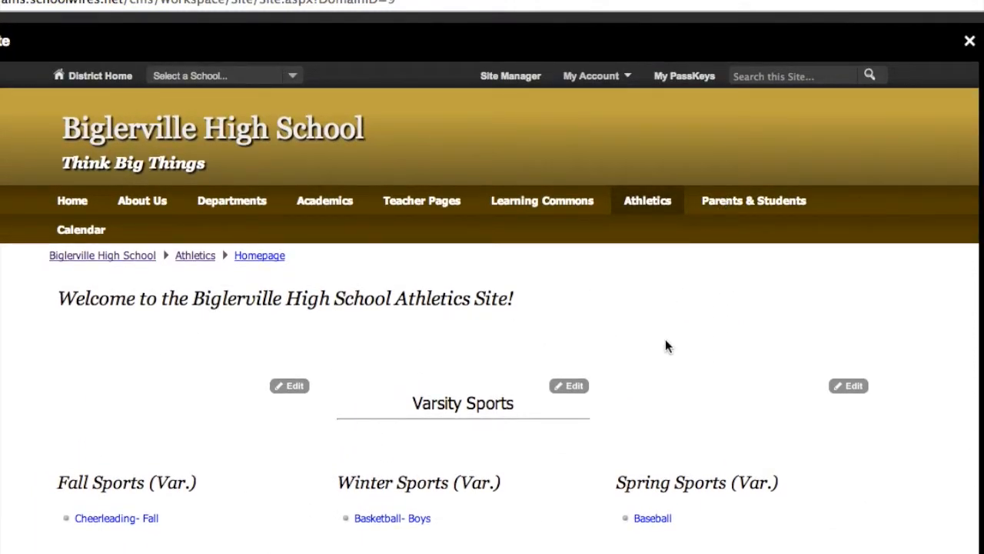
{"action": "scroll", "coordinate": [552, 356], "scroll_direction": "down", "scroll_amount": 3}
{"action": "scroll", "coordinate": [586, 369], "scroll_direction": "up", "scroll_amount": 3}
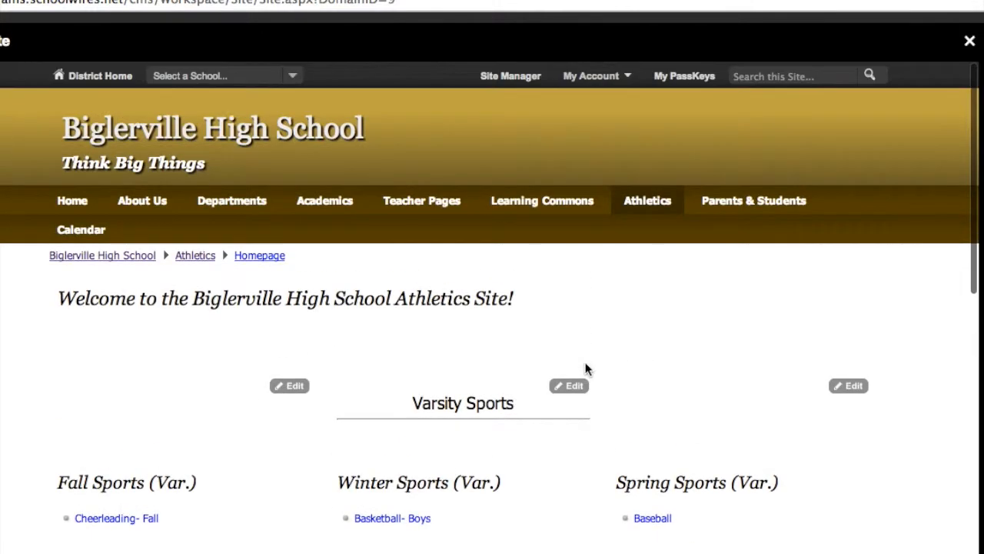
Revisit the Academics channel and its section list, and open the Teacher Pages channel to examine its alphabetical teacher directory.
{"action": "left_click", "coordinate": [337, 201]}
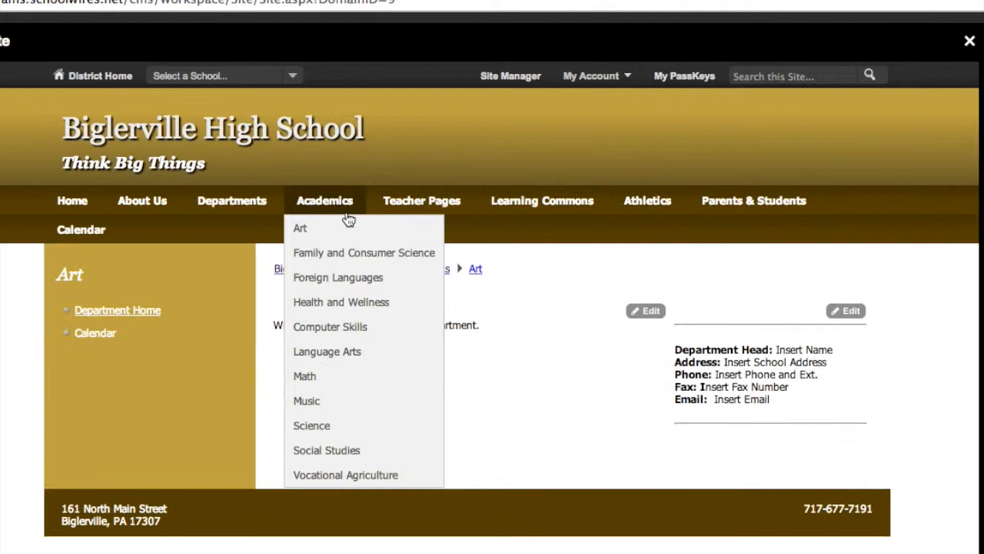
{"action": "mouse_move", "coordinate": [352, 235]}
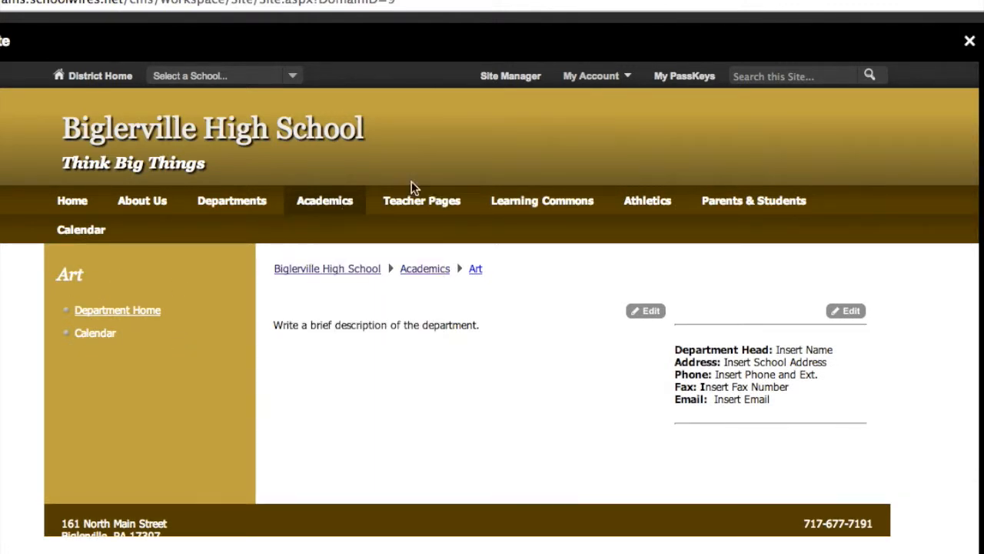
{"action": "left_click", "coordinate": [417, 201]}
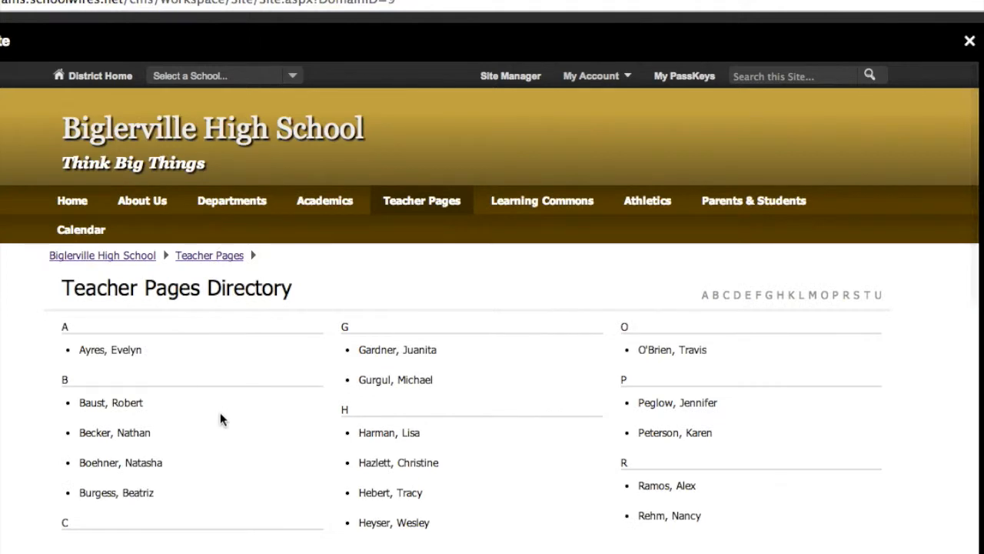
{"action": "scroll", "coordinate": [282, 439], "scroll_direction": "down", "scroll_amount": 5}
{"action": "scroll", "coordinate": [279, 440], "scroll_direction": "down", "scroll_amount": 2}
{"action": "scroll", "coordinate": [279, 439], "scroll_direction": "up", "scroll_amount": 5}
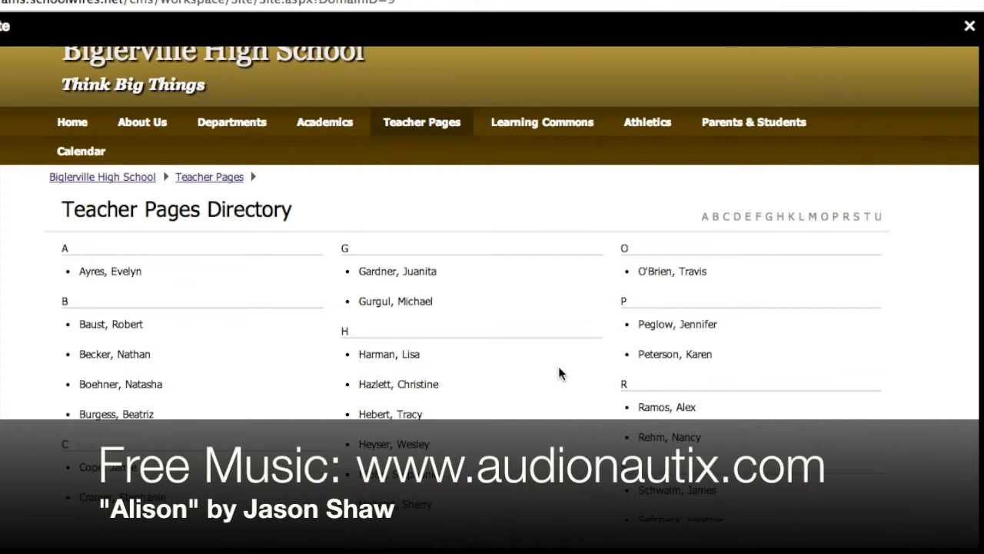
{"action": "scroll", "coordinate": [559, 339], "scroll_direction": "up", "scroll_amount": 2}
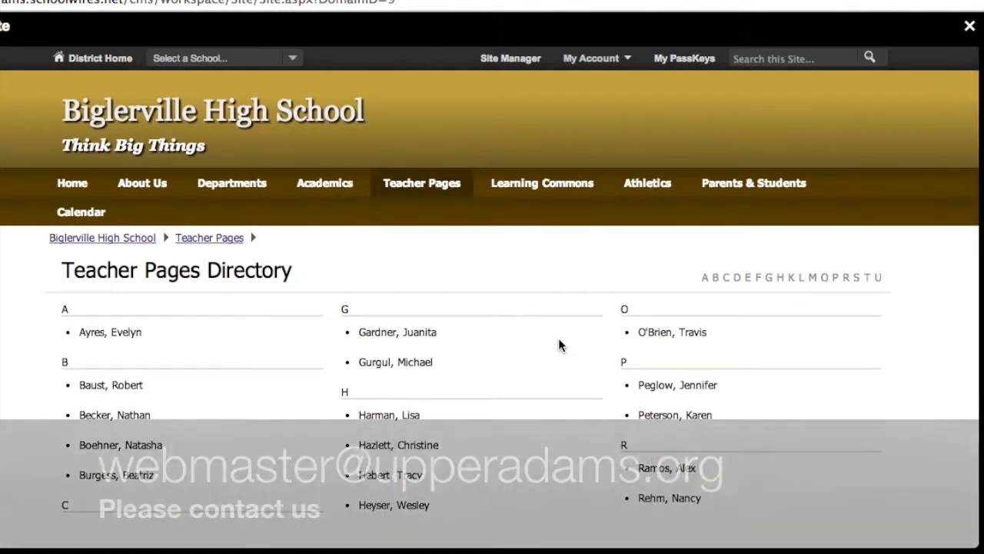